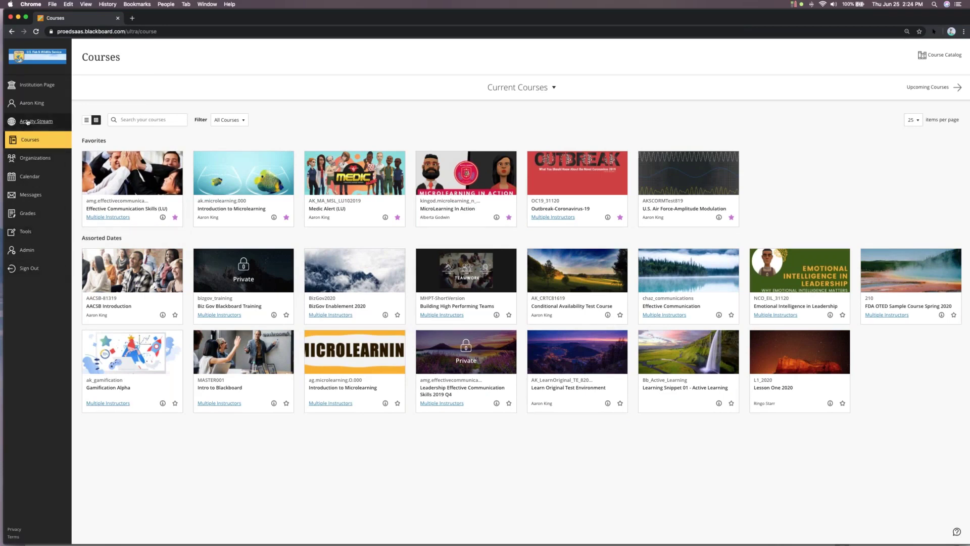
{"action": "left_click", "coordinate": [32, 89]}
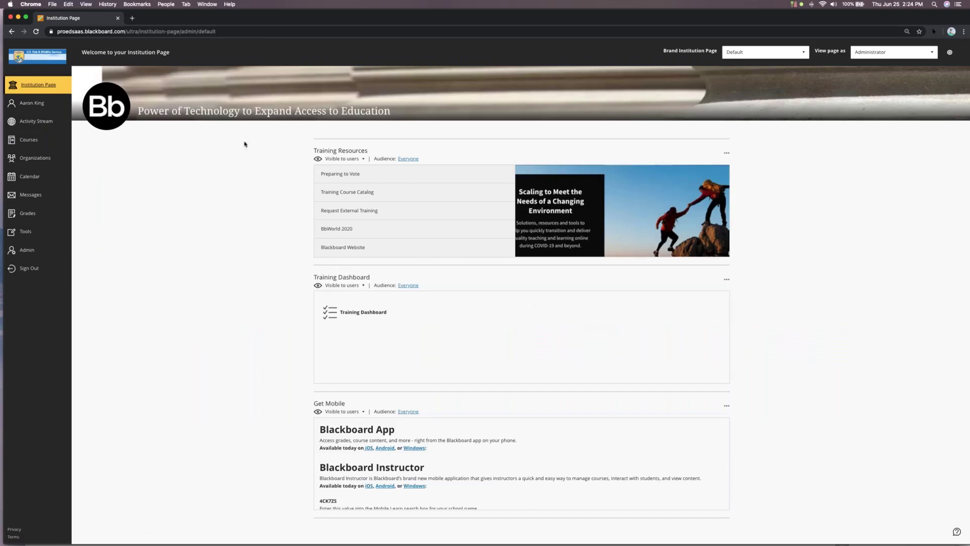
{"action": "left_click", "coordinate": [751, 52]}
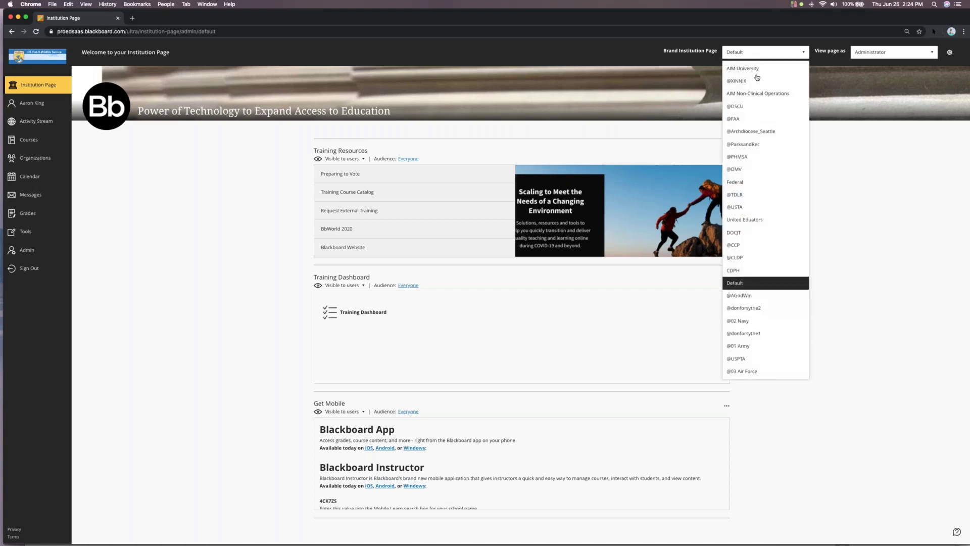
{"action": "left_click", "coordinate": [748, 182]}
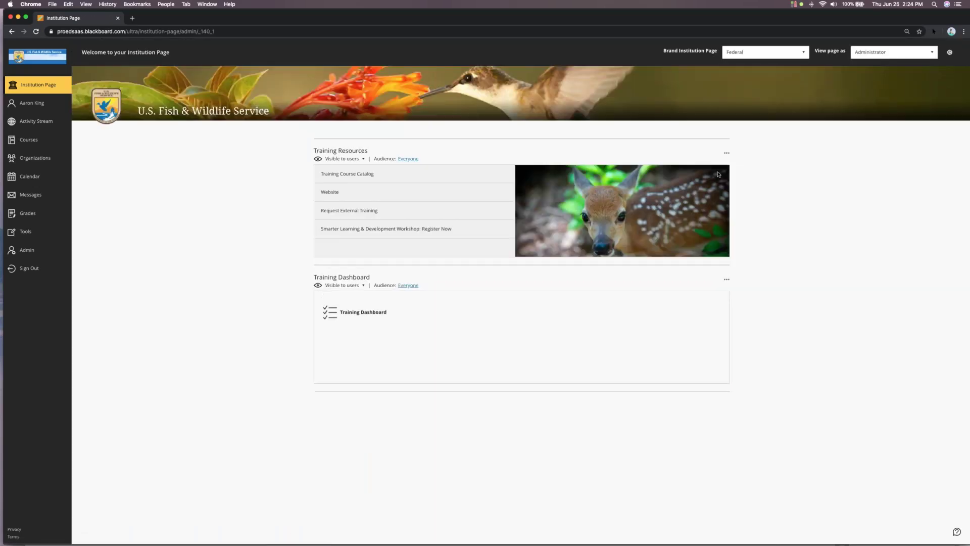
{"action": "left_click", "coordinate": [738, 59]}
{"action": "left_click", "coordinate": [754, 158]}
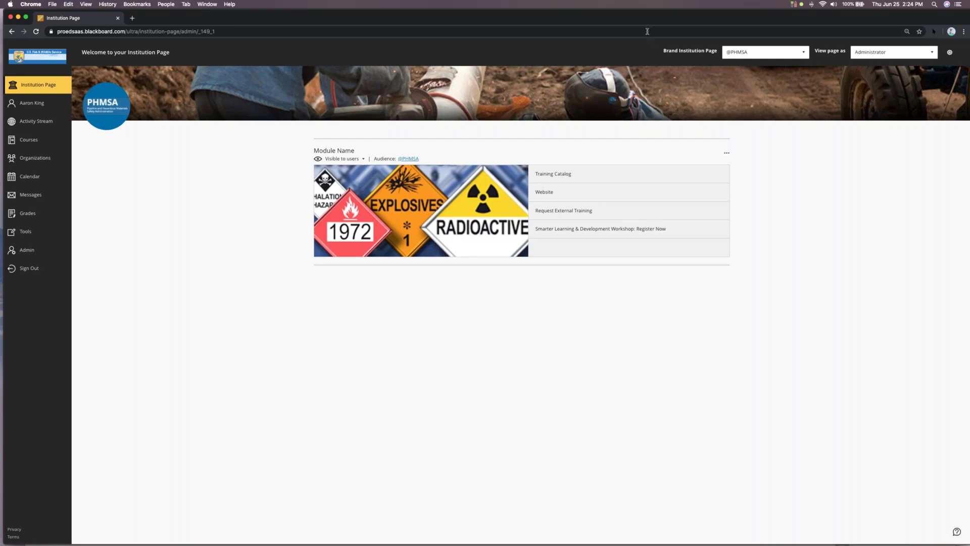
{"action": "left_click", "coordinate": [740, 53]}
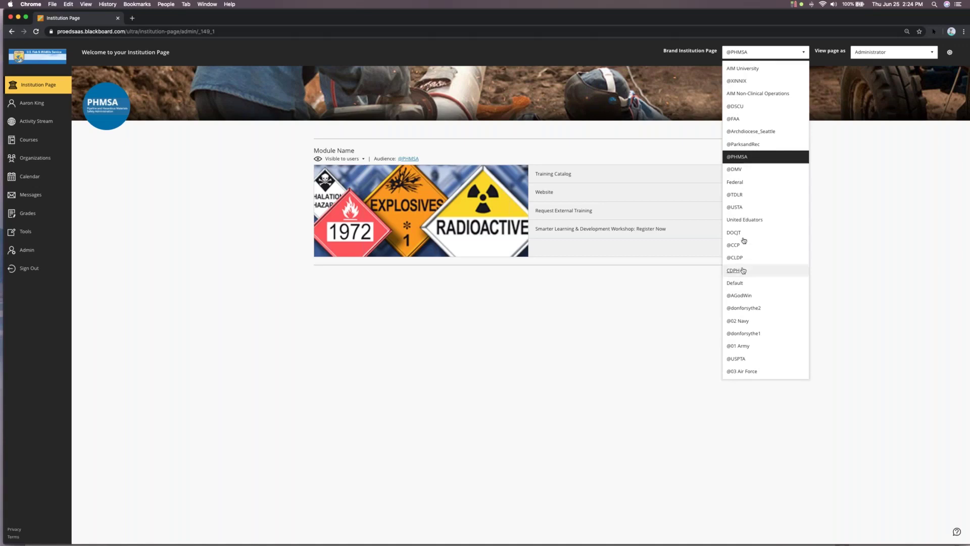
{"action": "left_click", "coordinate": [742, 220]}
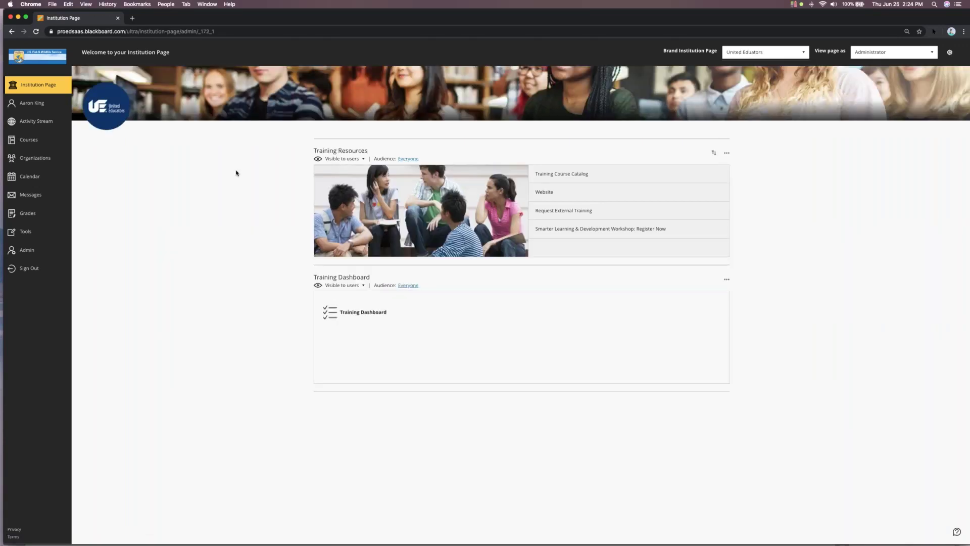
Step: Open the Activity Stream and review its Important, Upcoming, Today and Recent entries
{"action": "left_click", "coordinate": [35, 122]}
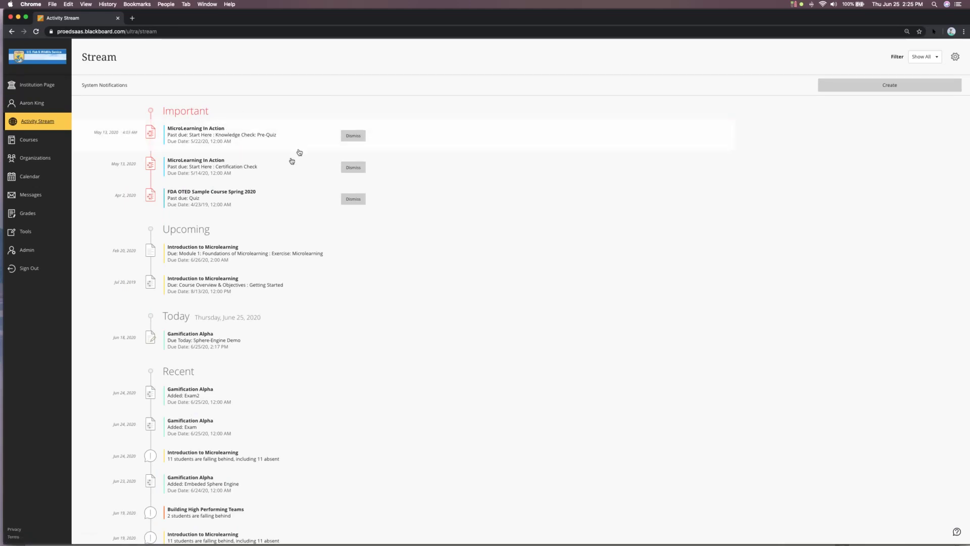
{"action": "scroll", "coordinate": [178, 172], "scroll_direction": "down", "scroll_amount": 3}
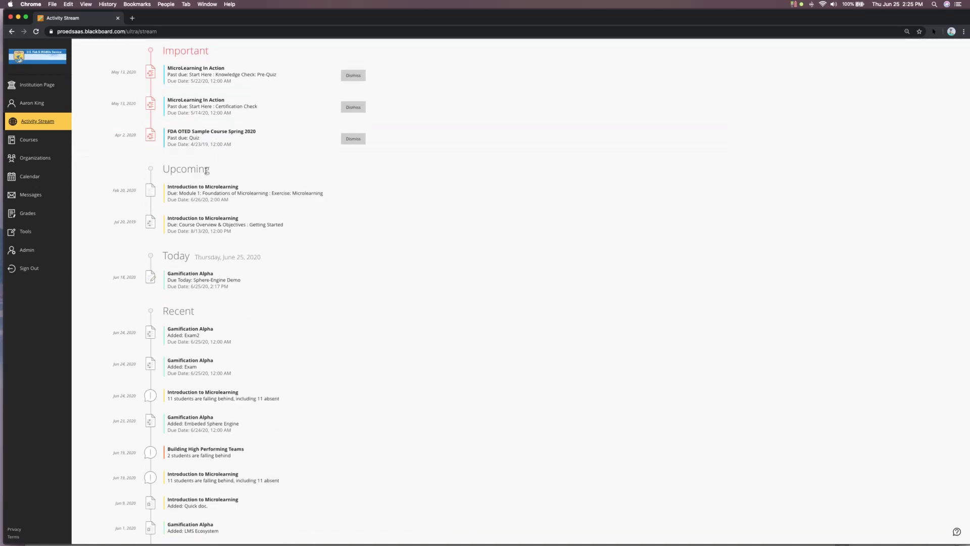
{"action": "scroll", "coordinate": [207, 170], "scroll_direction": "down", "scroll_amount": 2}
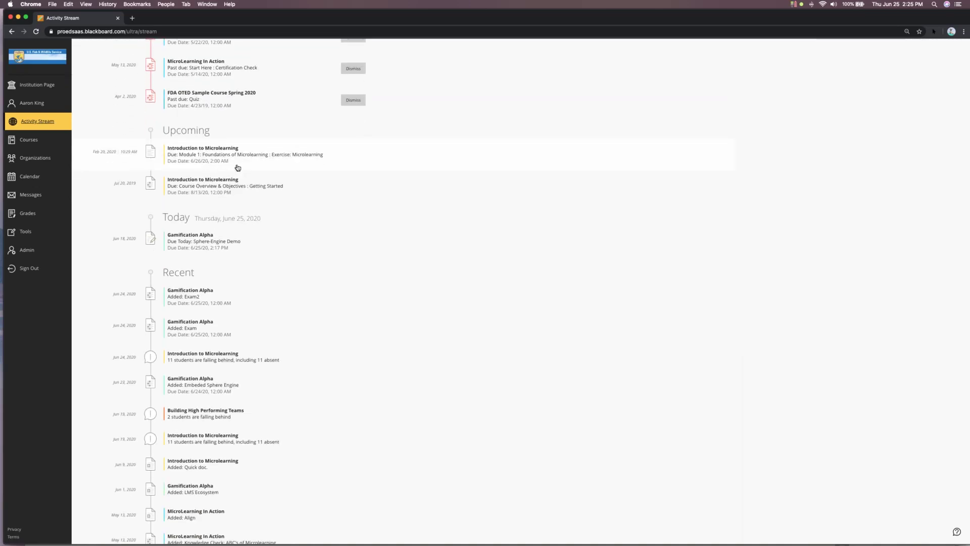
{"action": "scroll", "coordinate": [237, 167], "scroll_direction": "down", "scroll_amount": 2}
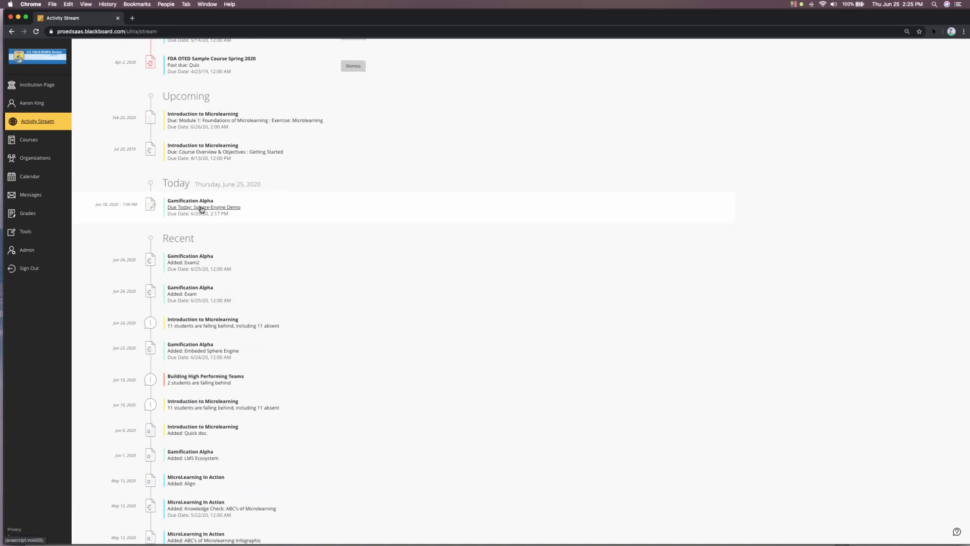
{"action": "scroll", "coordinate": [201, 210], "scroll_direction": "down", "scroll_amount": 2}
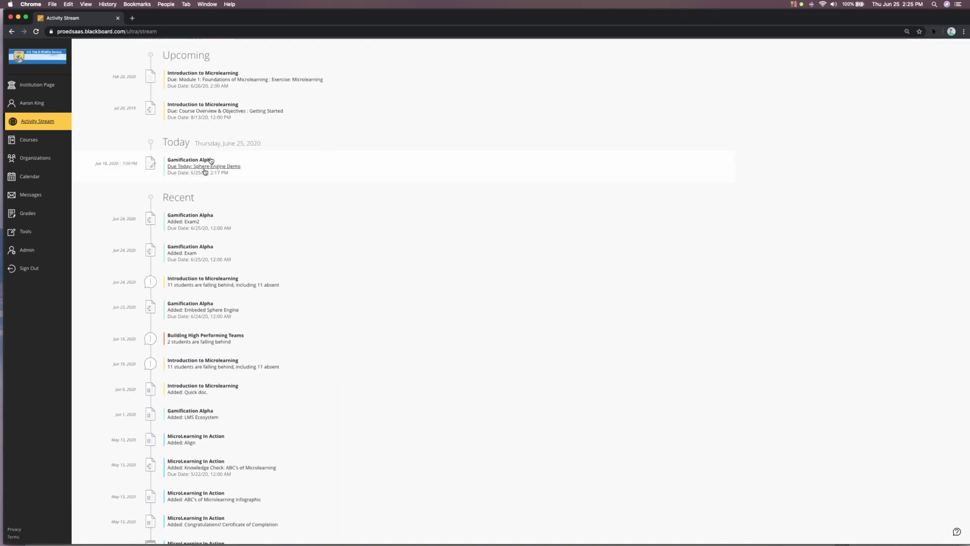
{"action": "scroll", "coordinate": [209, 167], "scroll_direction": "down", "scroll_amount": 3}
{"action": "scroll", "coordinate": [209, 169], "scroll_direction": "up", "scroll_amount": 5}
{"action": "scroll", "coordinate": [208, 168], "scroll_direction": "up", "scroll_amount": 3}
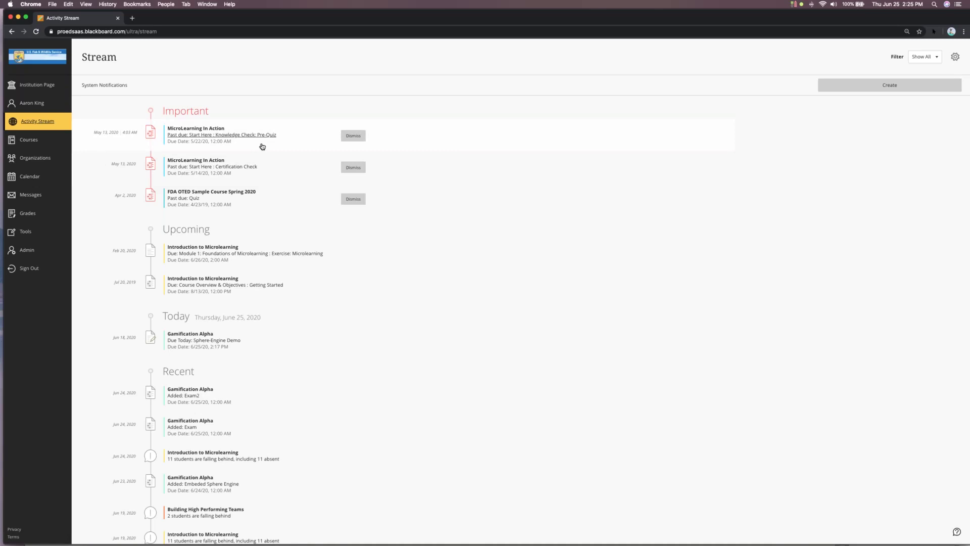
Step: Open the Courses page, show the courses as a list, and switch back to the grid view
{"action": "left_click", "coordinate": [37, 141]}
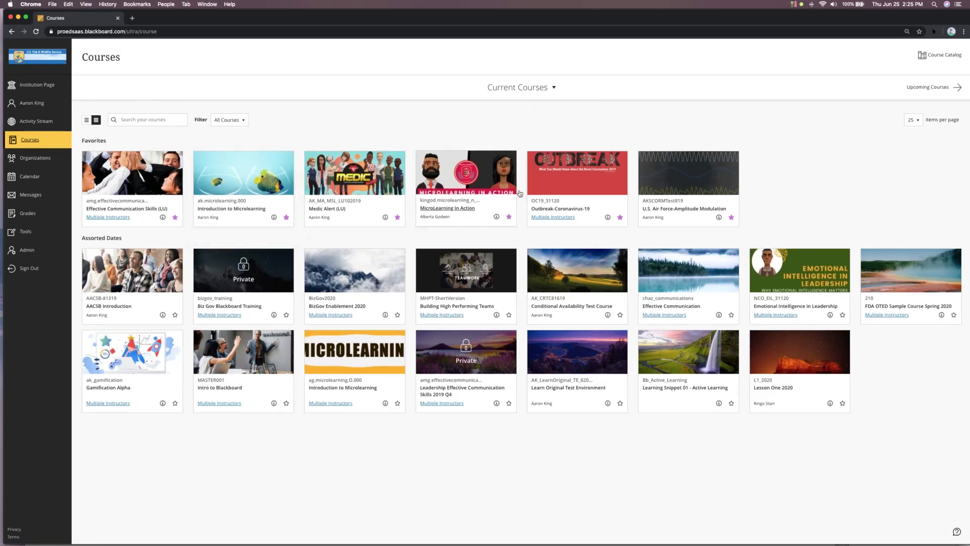
{"action": "left_click", "coordinate": [86, 120]}
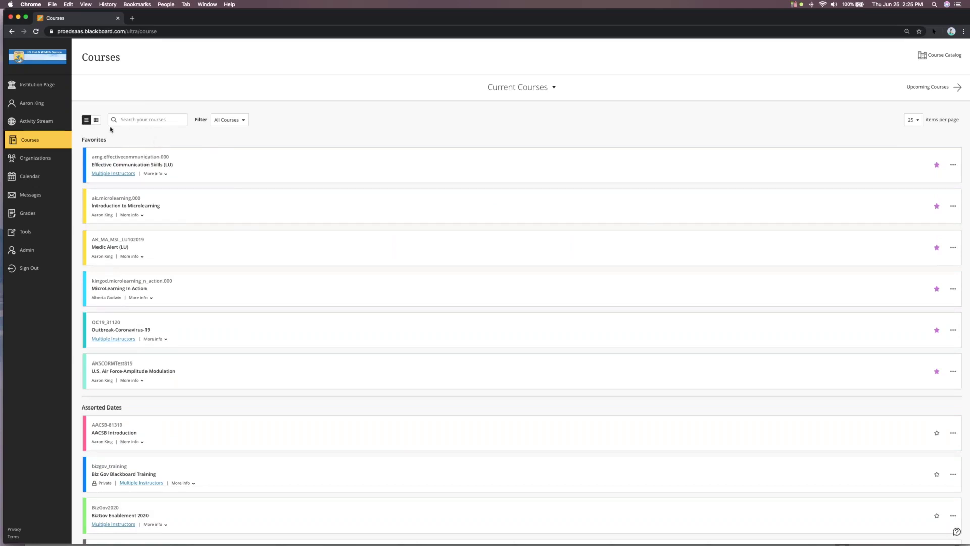
{"action": "left_click", "coordinate": [96, 120]}
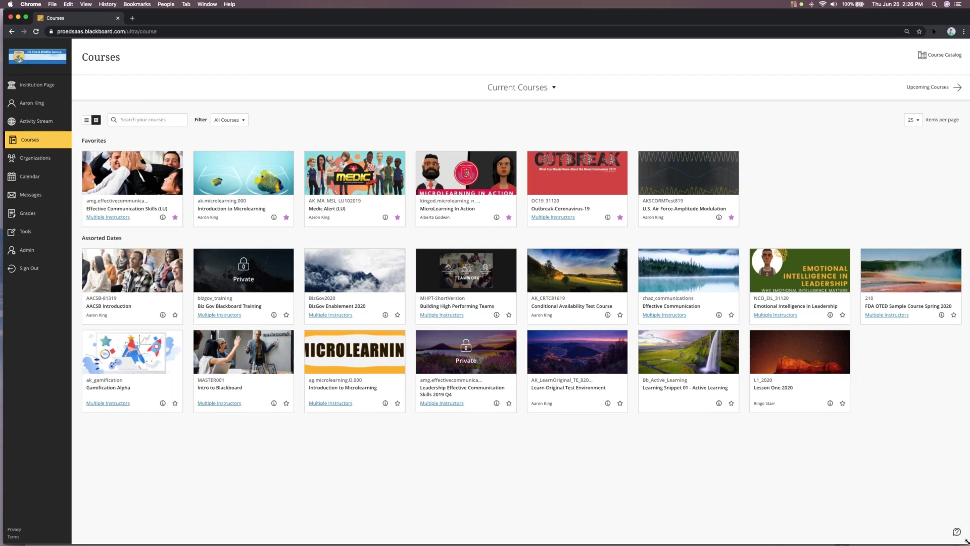
Step: Check the responsive layout by narrowing the browser window to phone width, viewing the Institution Page, and restoring the full width
{"action": "left_click_drag", "start_coordinate": [966, 541], "coordinate": [850, 544]}
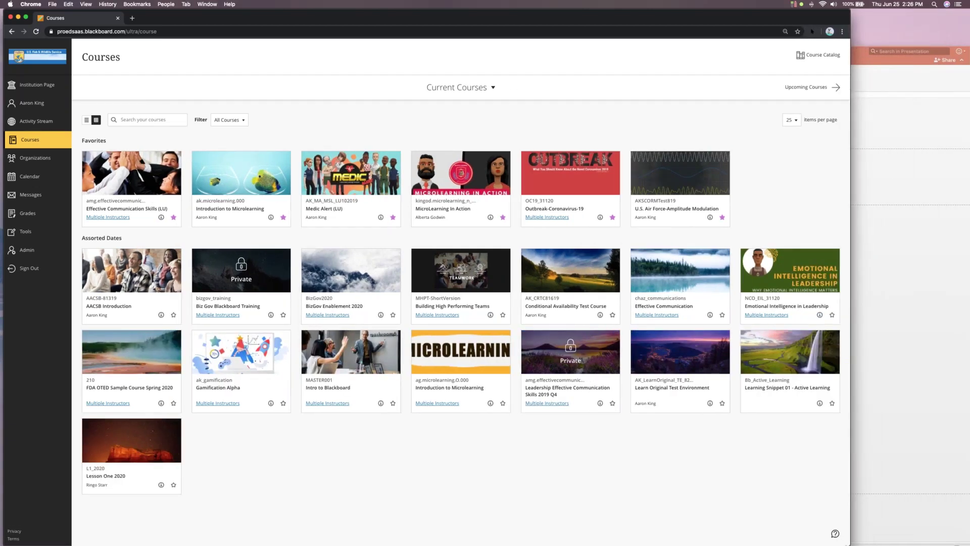
{"action": "left_click_drag", "start_coordinate": [851, 544], "coordinate": [193, 544]}
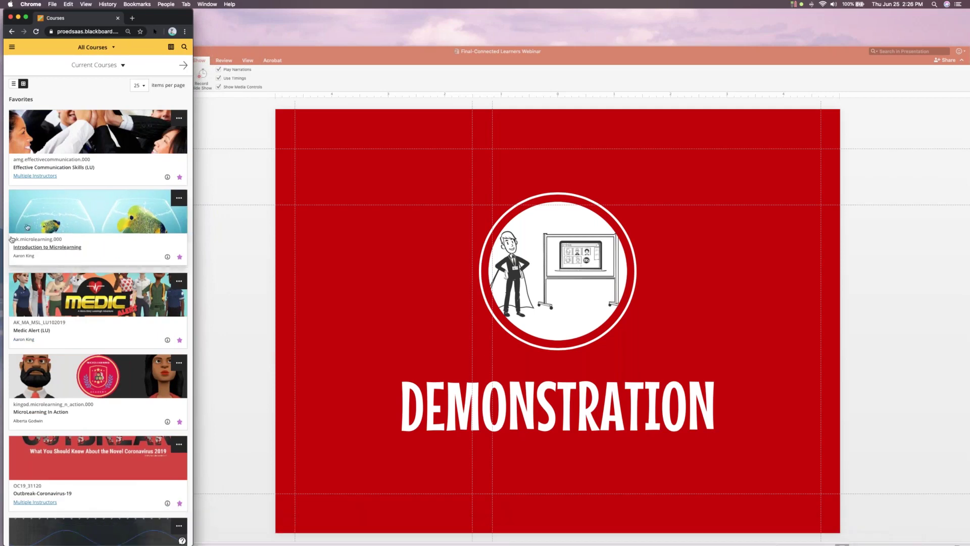
{"action": "left_click", "coordinate": [12, 46]}
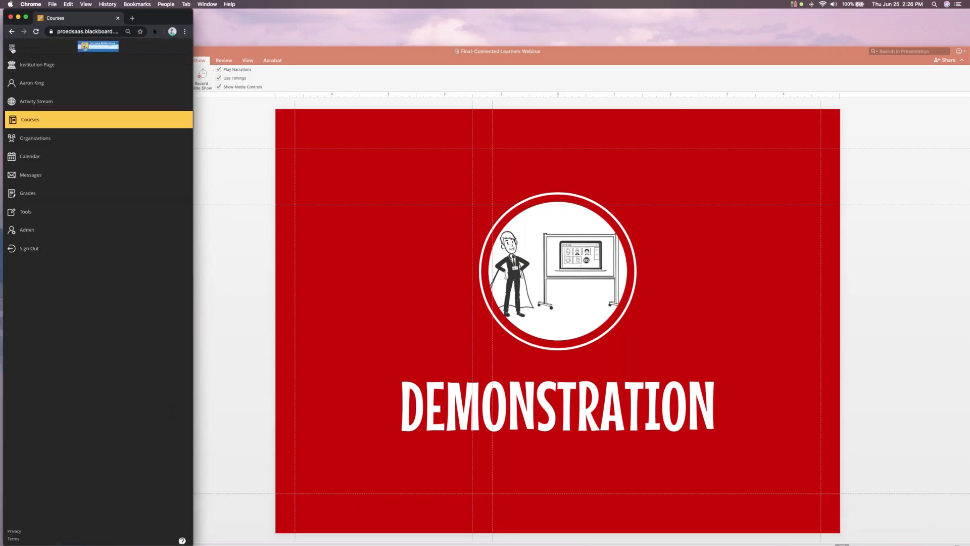
{"action": "left_click", "coordinate": [28, 68]}
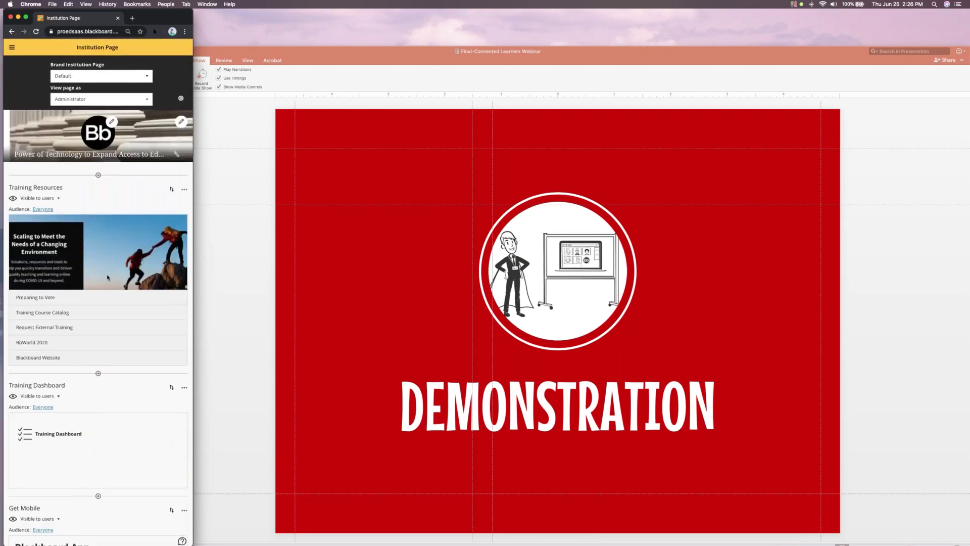
{"action": "left_click_drag", "start_coordinate": [193, 317], "coordinate": [969, 334]}
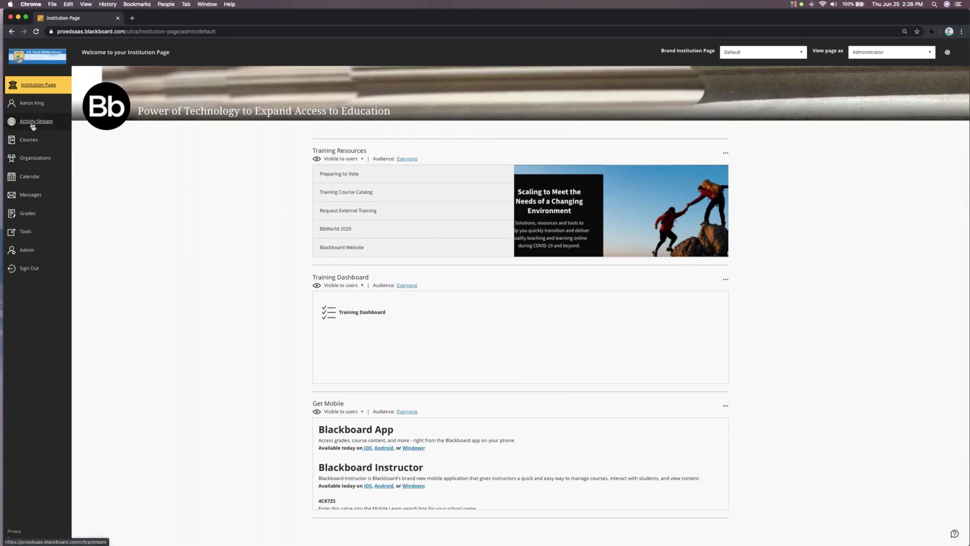
Step: Return to the Courses page and view the EesySoft Support panel, closing it again
{"action": "left_click", "coordinate": [34, 143]}
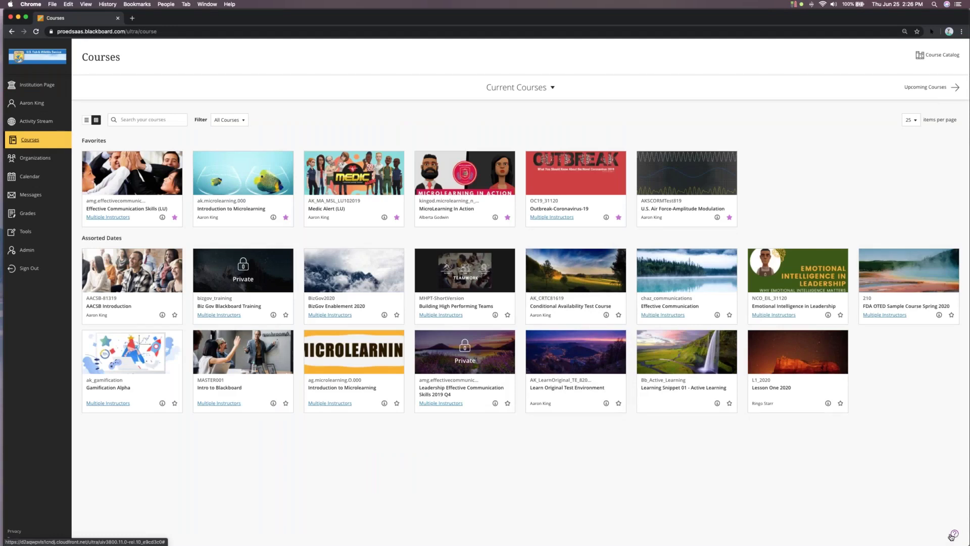
{"action": "left_click", "coordinate": [955, 534]}
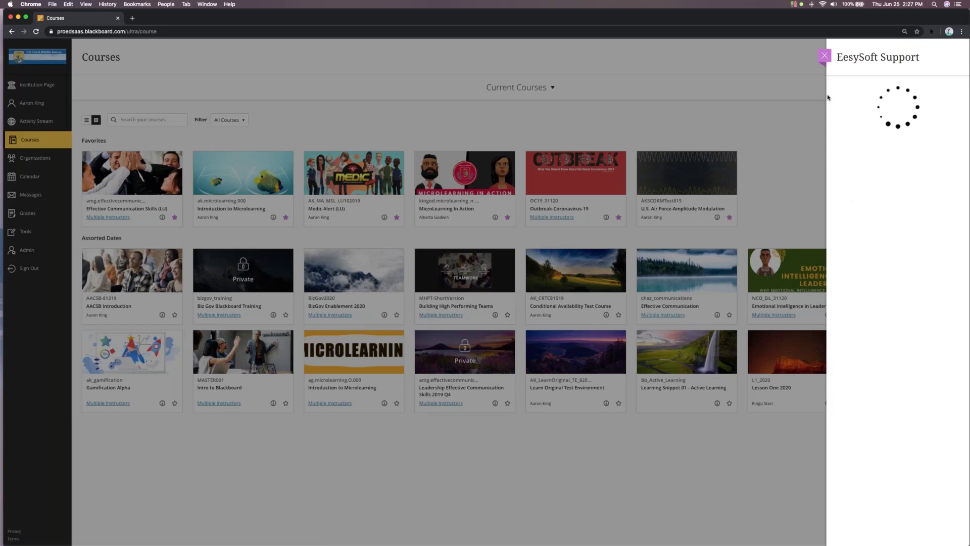
{"action": "left_click", "coordinate": [825, 56]}
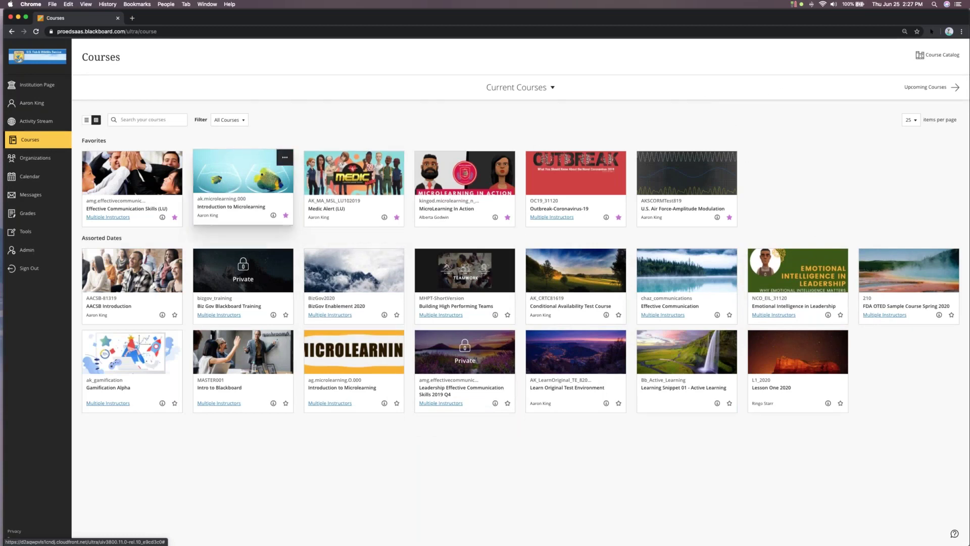
Step: In the Effective Communication Skills (LU) course, view the Effective Communication Skills - FAQ discussion and its Grades & Participation page
{"action": "left_click", "coordinate": [130, 207]}
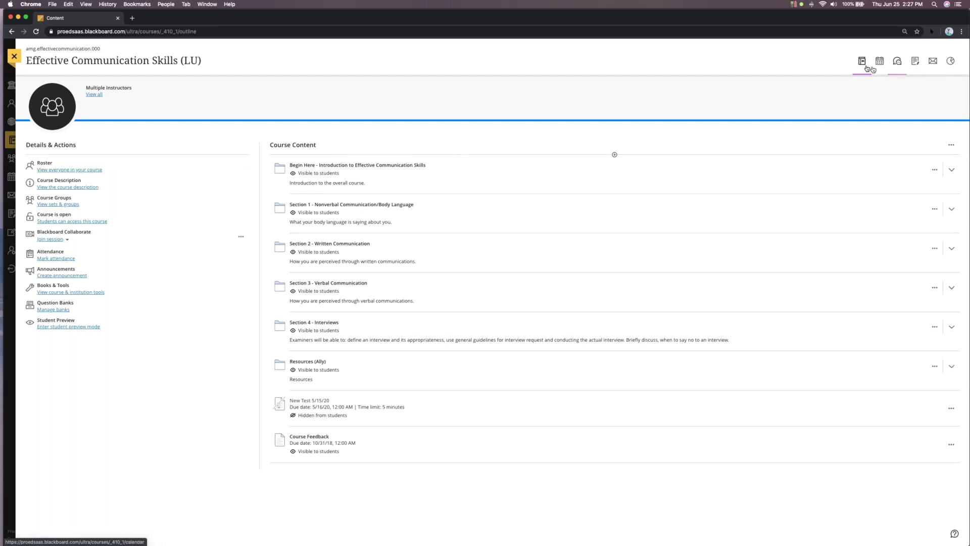
{"action": "left_click", "coordinate": [897, 61]}
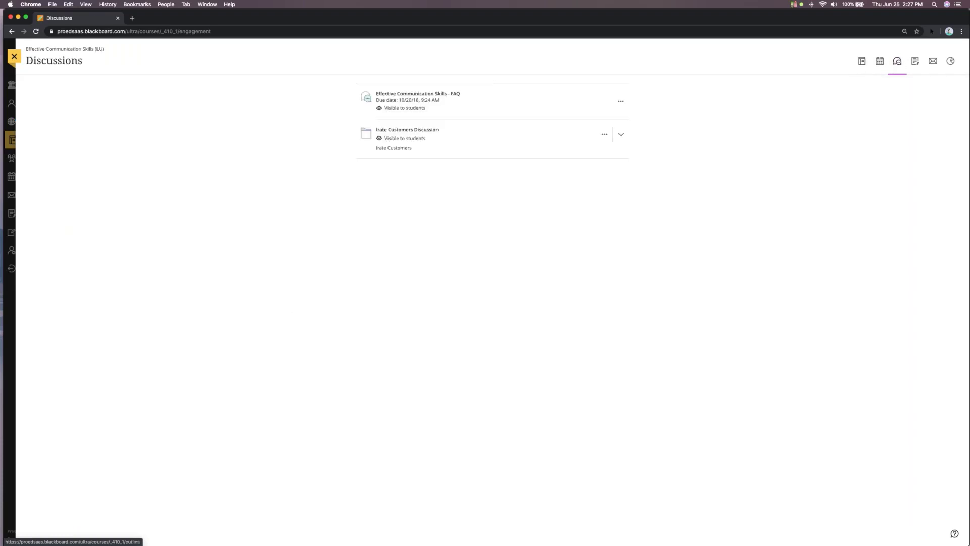
{"action": "left_click", "coordinate": [429, 95]}
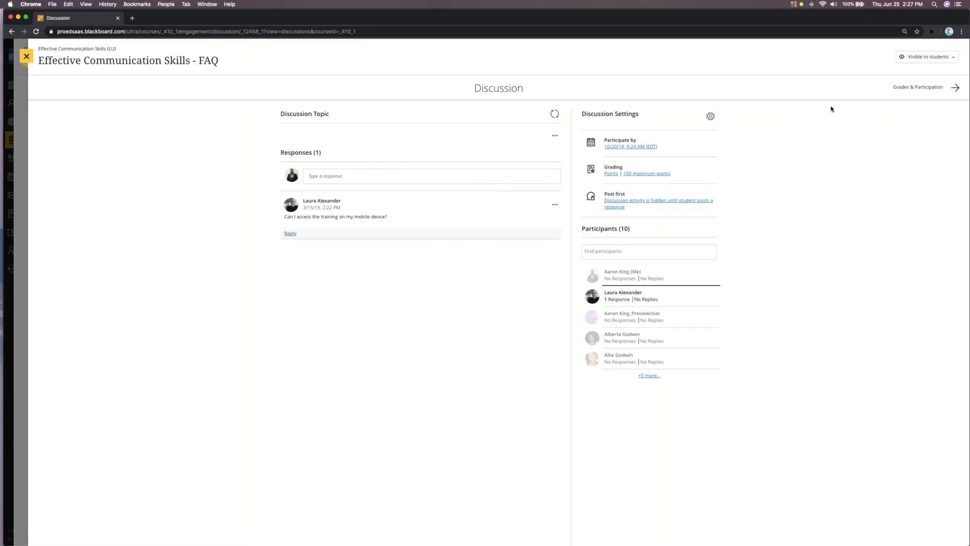
{"action": "left_click", "coordinate": [905, 90]}
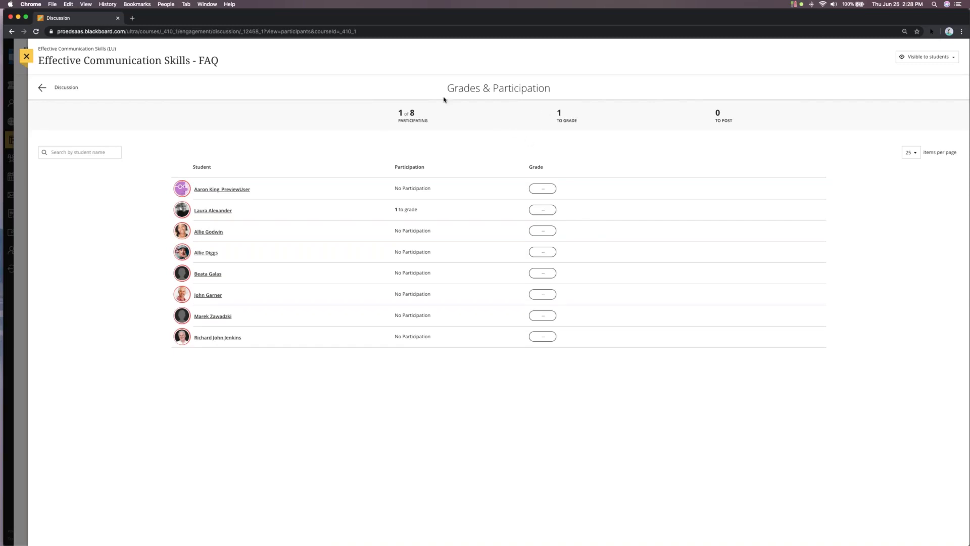
{"action": "left_click", "coordinate": [28, 56]}
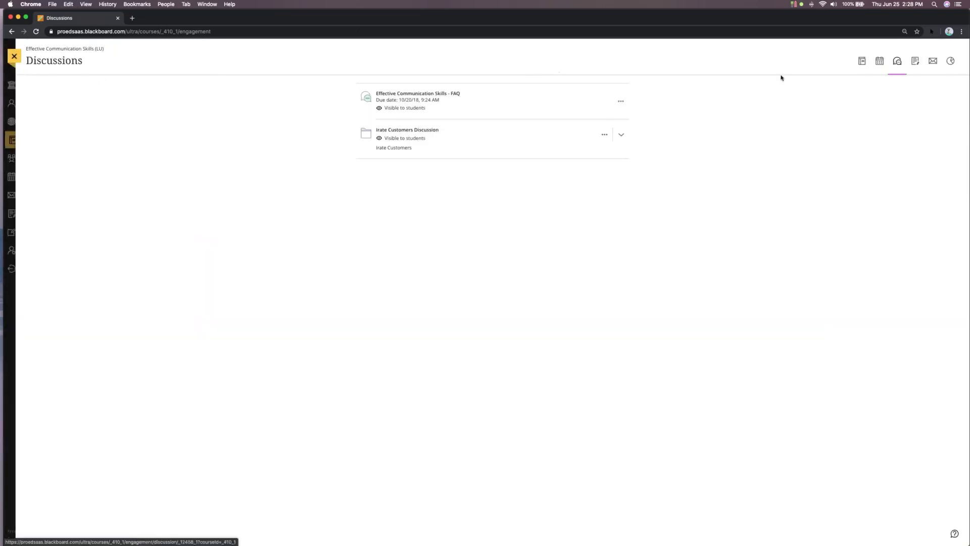
Step: Open the course's Gradebook and switch it from the item list to the student grid view
{"action": "left_click", "coordinate": [915, 61]}
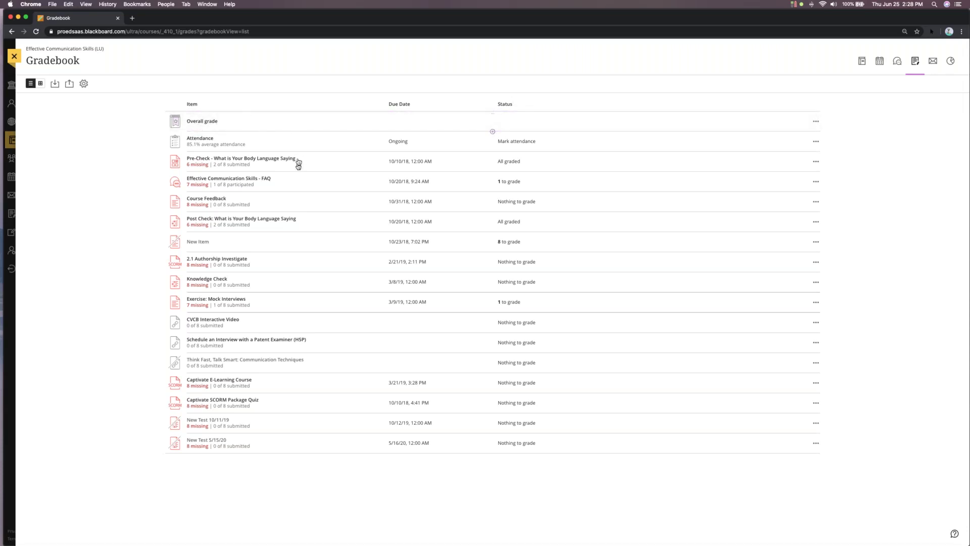
{"action": "left_click", "coordinate": [40, 85]}
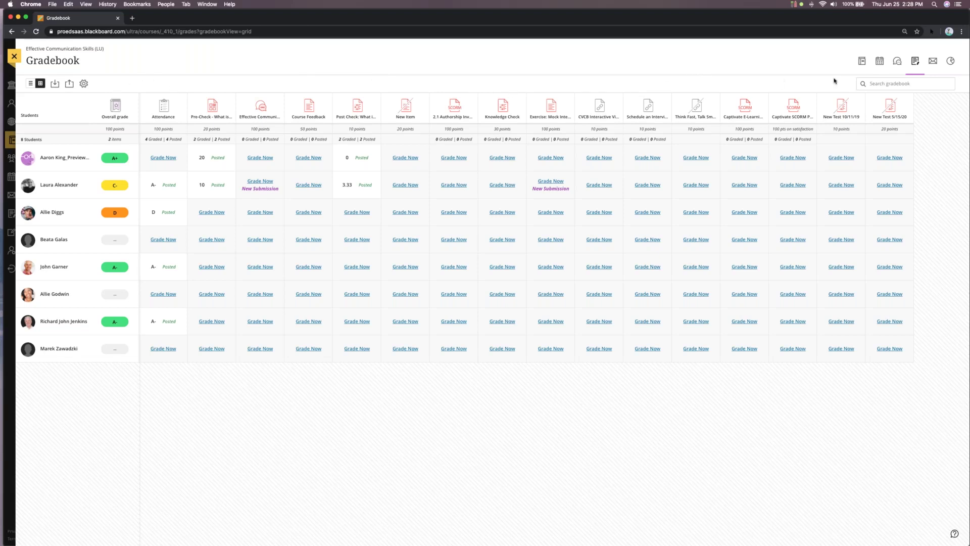
Step: In Course Analytics, run the question analysis for "Post Check: What is Your Body Language Saying" and view its report
{"action": "left_click", "coordinate": [950, 63]}
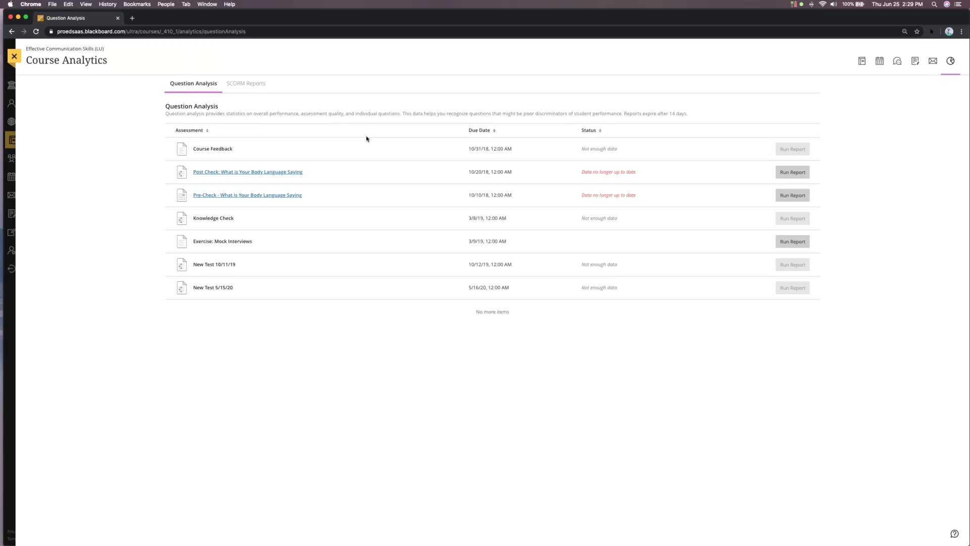
{"action": "left_click", "coordinate": [785, 175]}
{"action": "left_click", "coordinate": [279, 172]}
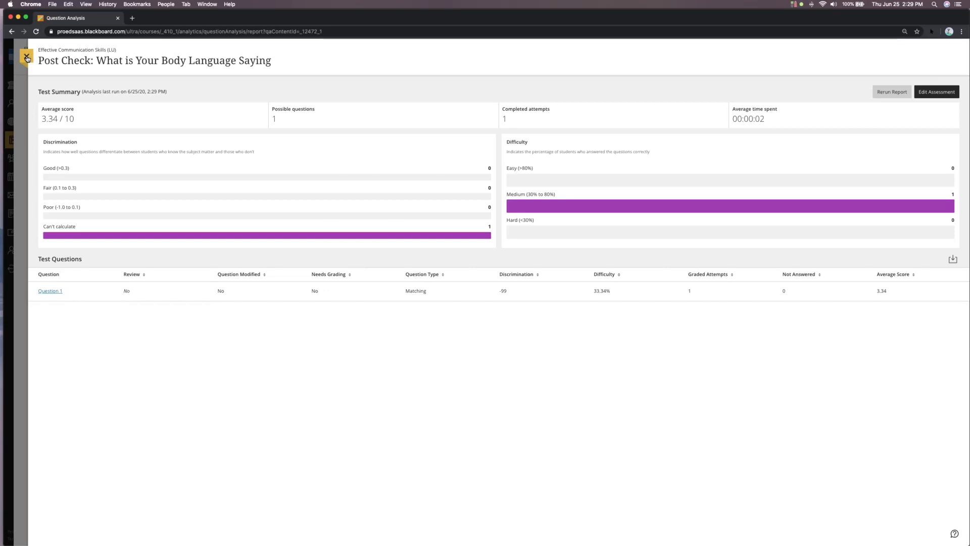
{"action": "left_click", "coordinate": [27, 58]}
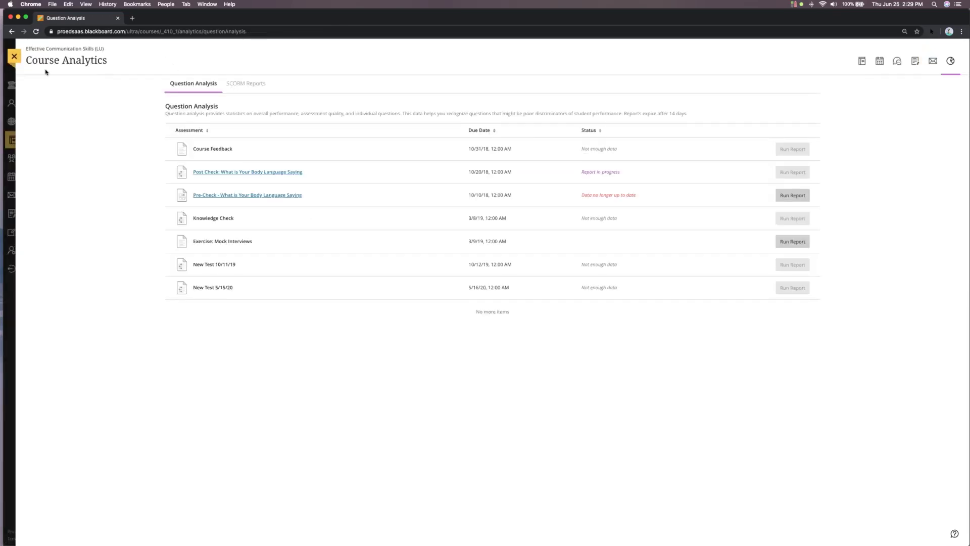
Step: Go back to the course overview and reopen the Effective Communication Skills (LU) course on its content page
{"action": "left_click", "coordinate": [15, 58]}
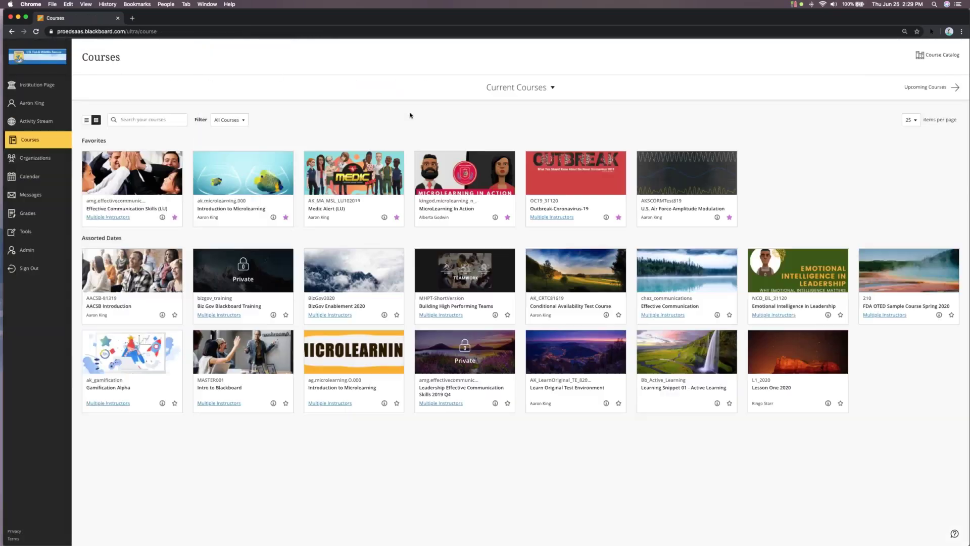
{"action": "left_click", "coordinate": [152, 208]}
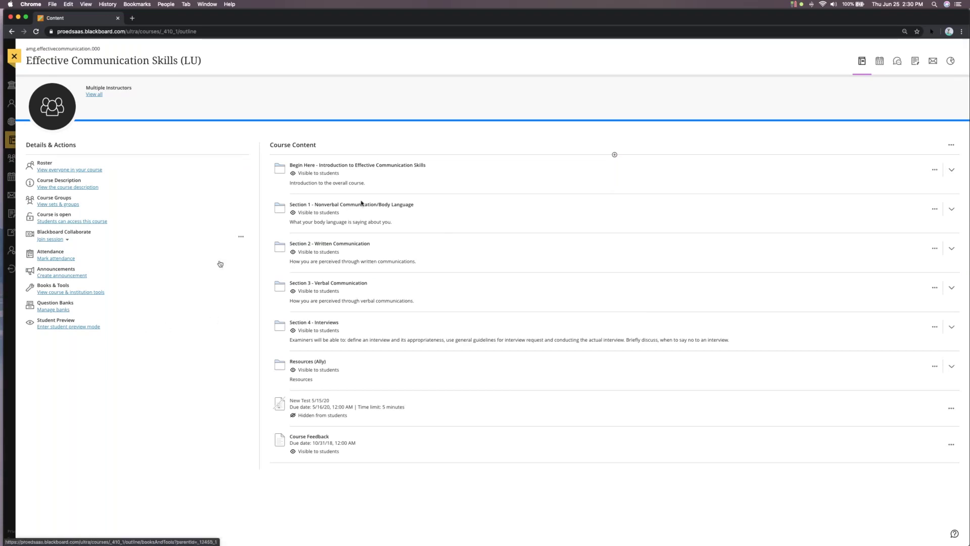
Step: Start a new test at the beginning of the course content, review the question types that can be added, and close it
{"action": "left_click", "coordinate": [614, 155]}
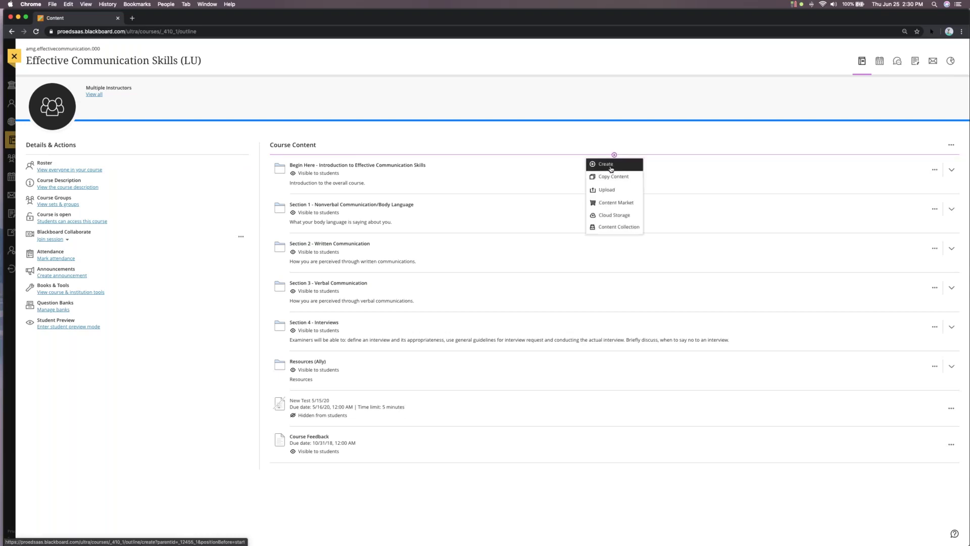
{"action": "left_click", "coordinate": [610, 165]}
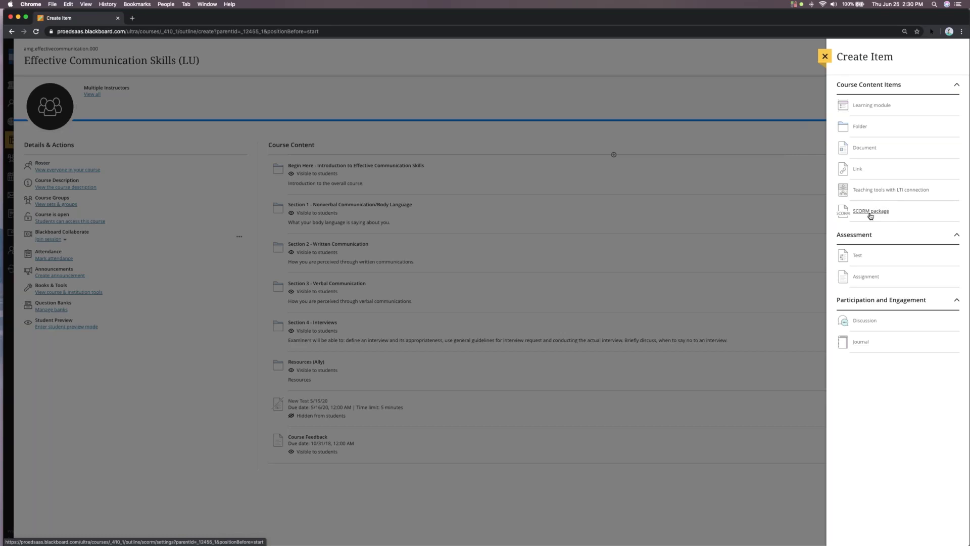
{"action": "left_click", "coordinate": [858, 256]}
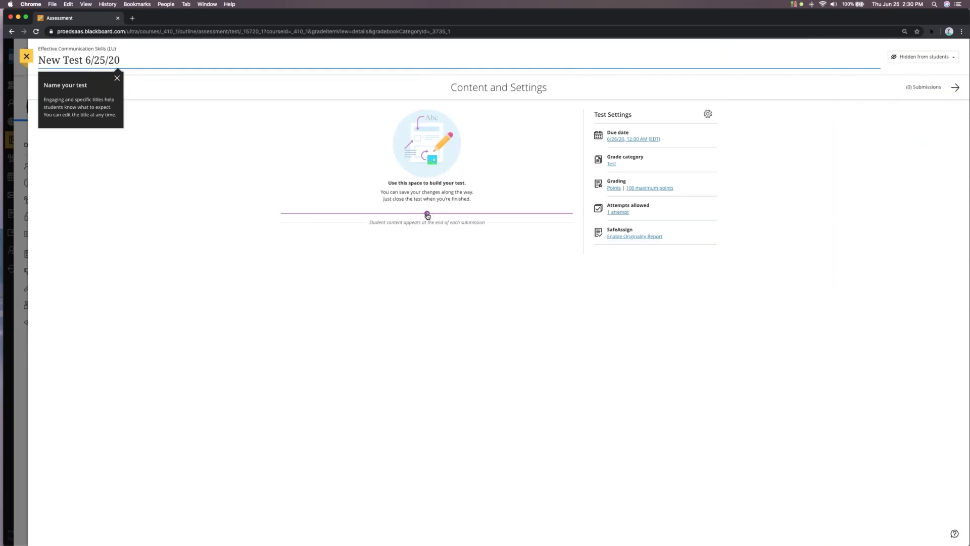
{"action": "left_click", "coordinate": [427, 213]}
{"action": "left_click", "coordinate": [426, 214]}
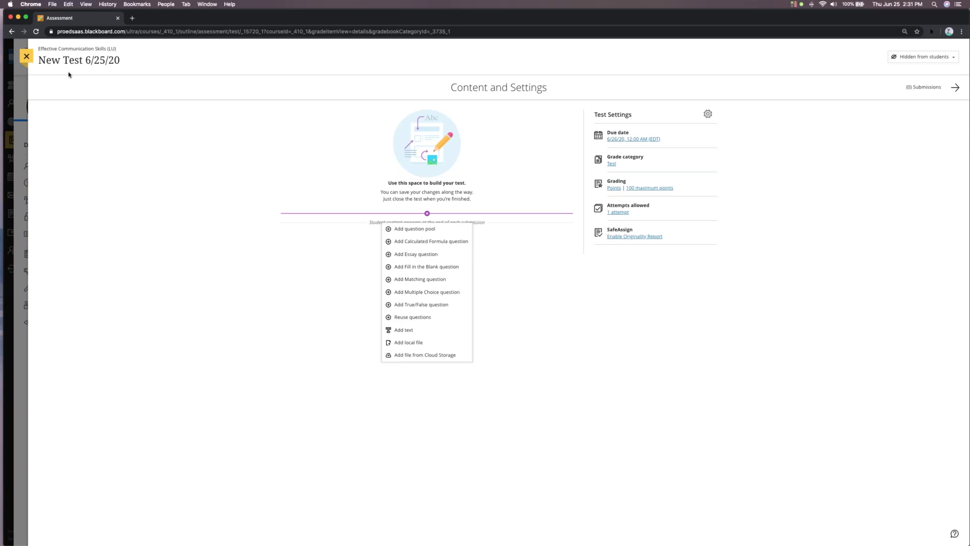
{"action": "left_click", "coordinate": [27, 56]}
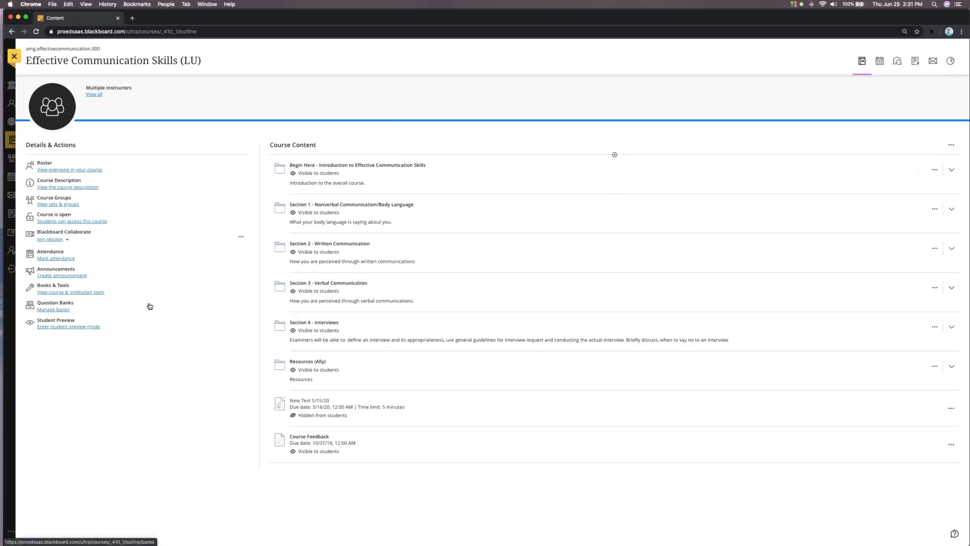
Step: Start the student preview of the course and expand the Section 1 and Begin Here folders
{"action": "left_click", "coordinate": [61, 328]}
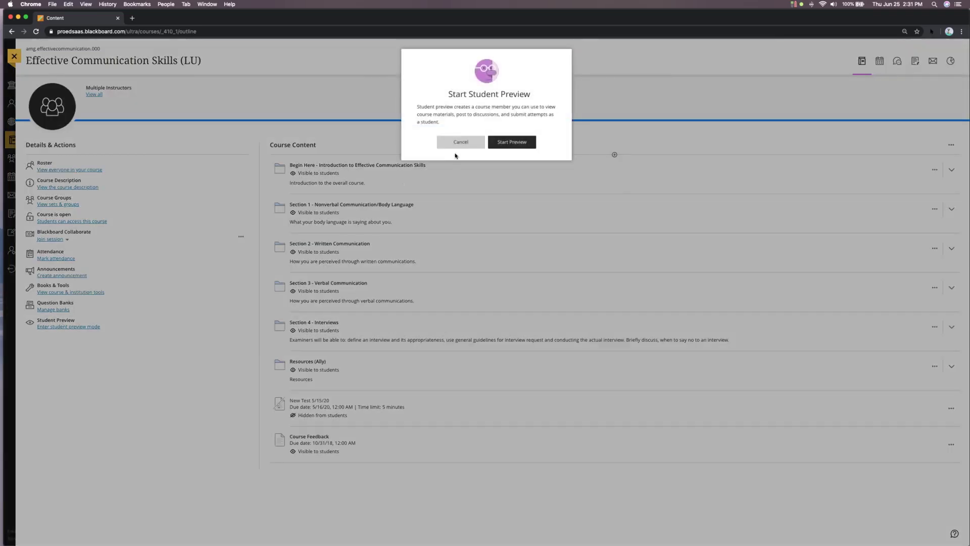
{"action": "left_click", "coordinate": [512, 142]}
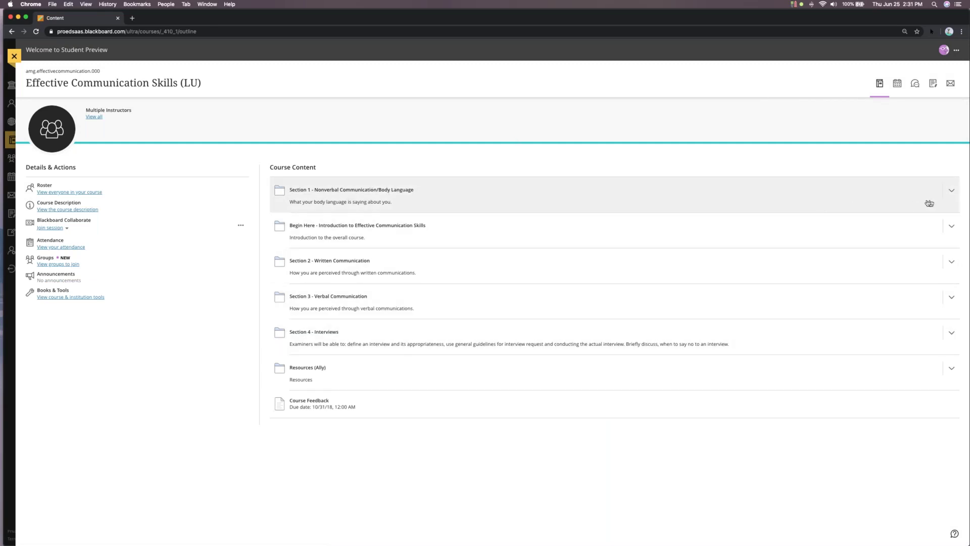
{"action": "left_click", "coordinate": [952, 192]}
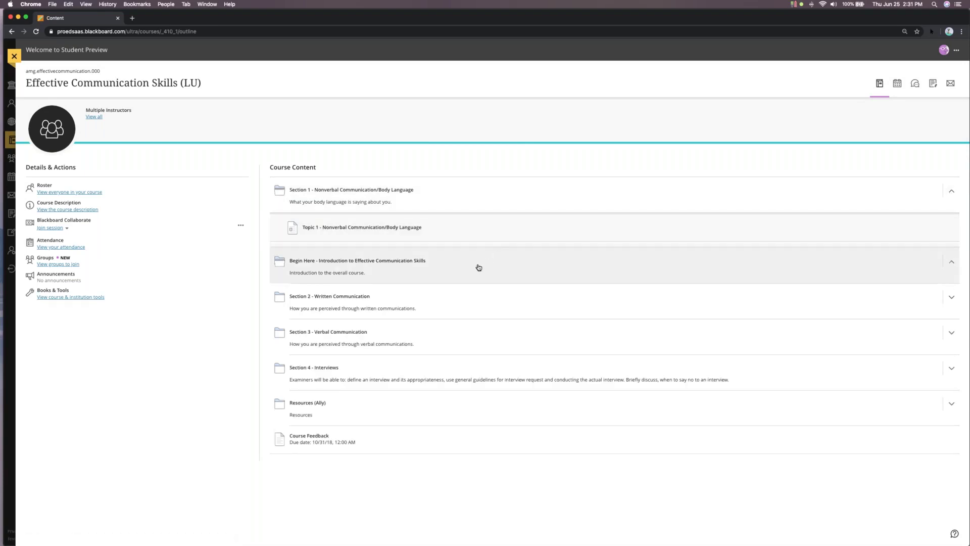
{"action": "scroll", "coordinate": [479, 265], "scroll_direction": "down", "scroll_amount": 1}
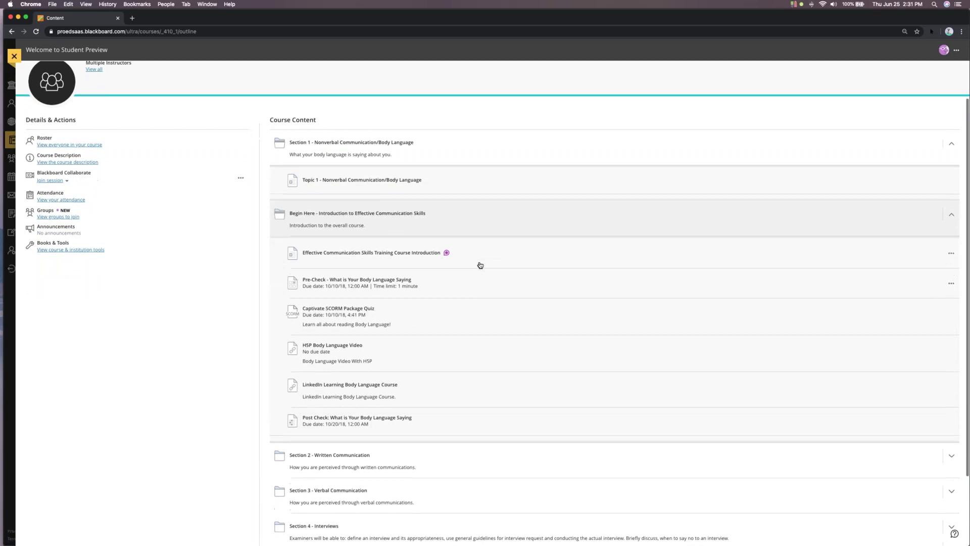
Step: Open the Effective Communication Skills Training Course Introduction document and view its audio welcome file's options
{"action": "left_click", "coordinate": [373, 258]}
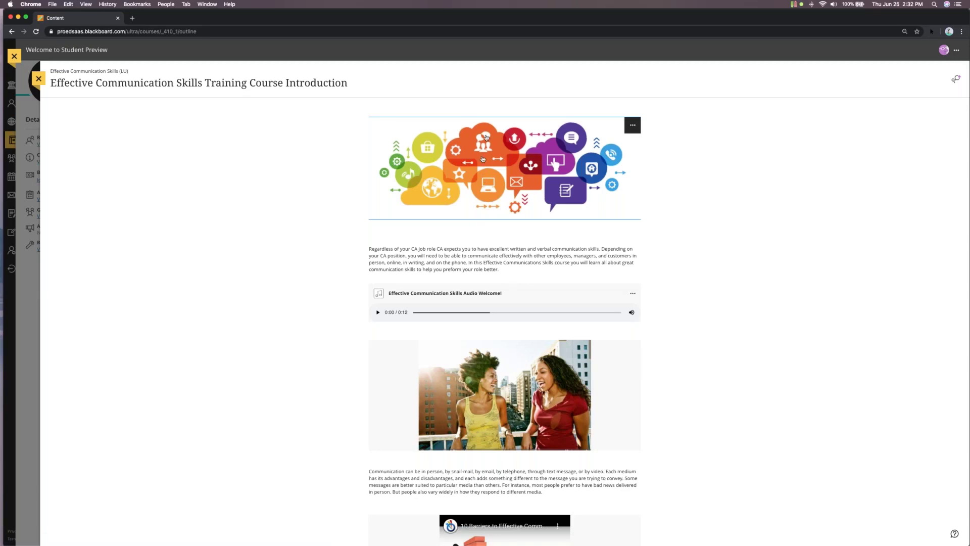
{"action": "scroll", "coordinate": [472, 224], "scroll_direction": "down", "scroll_amount": 2}
{"action": "scroll", "coordinate": [454, 232], "scroll_direction": "down", "scroll_amount": 2}
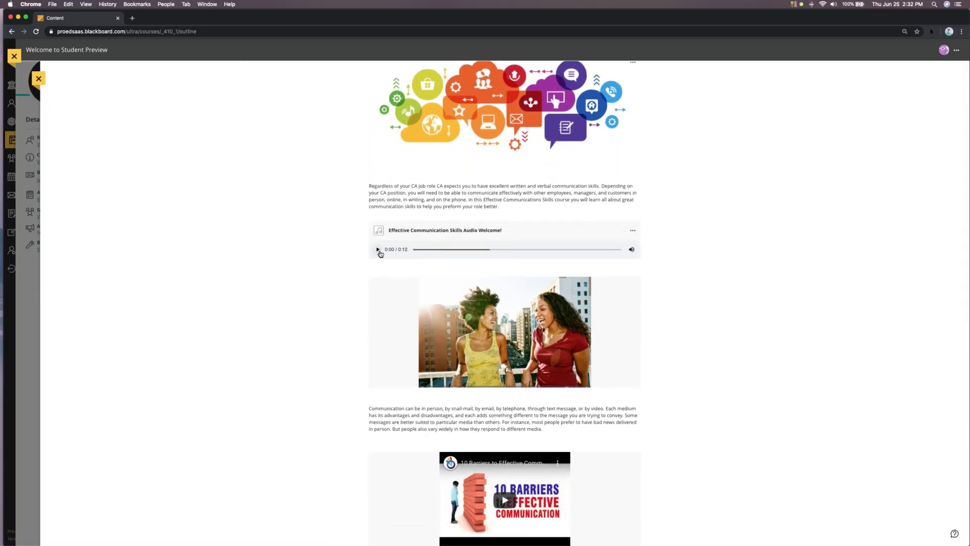
{"action": "left_click", "coordinate": [634, 232]}
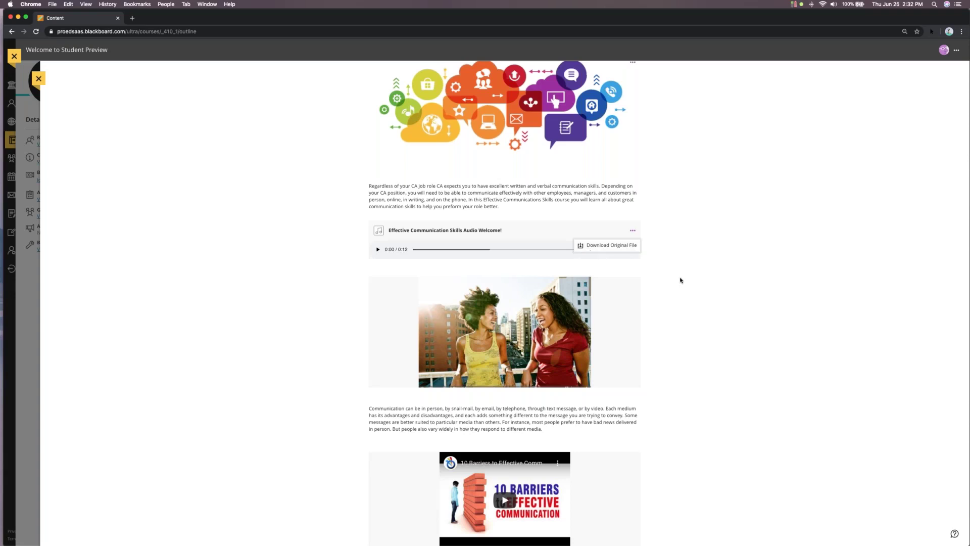
{"action": "scroll", "coordinate": [679, 279], "scroll_direction": "down", "scroll_amount": 3}
{"action": "scroll", "coordinate": [599, 277], "scroll_direction": "down", "scroll_amount": 5}
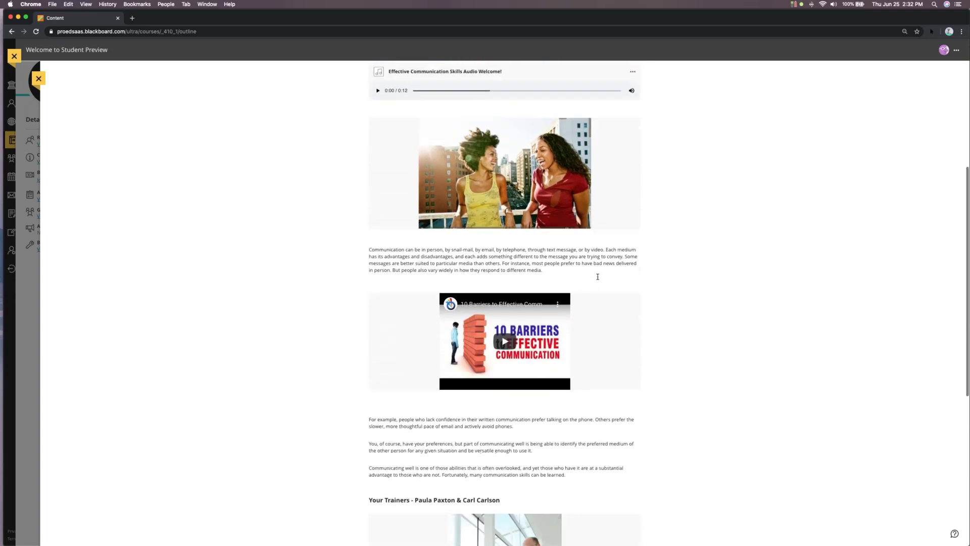
Step: Play the embedded "10 Barriers to Effective Communication" video in full screen, return to the document and pause it
{"action": "left_click", "coordinate": [503, 302]}
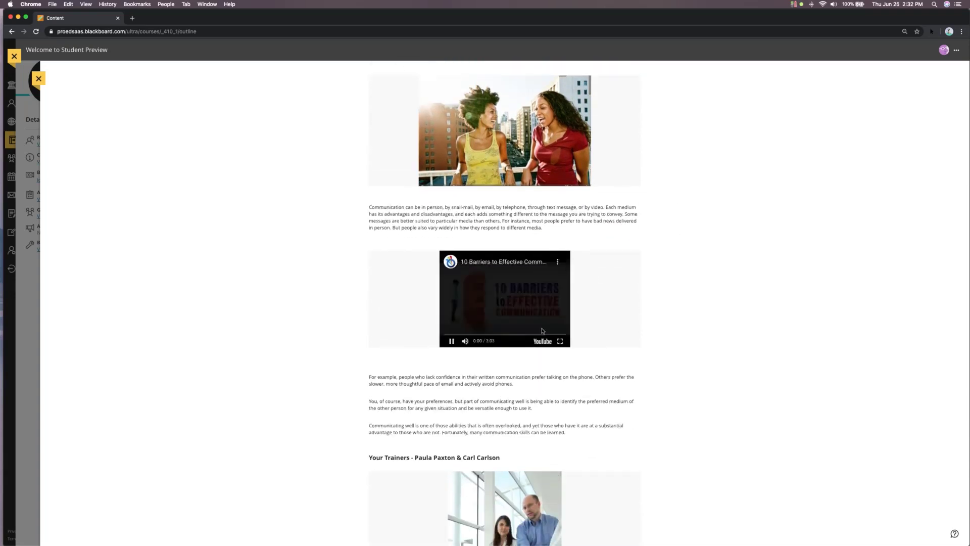
{"action": "left_click", "coordinate": [559, 340]}
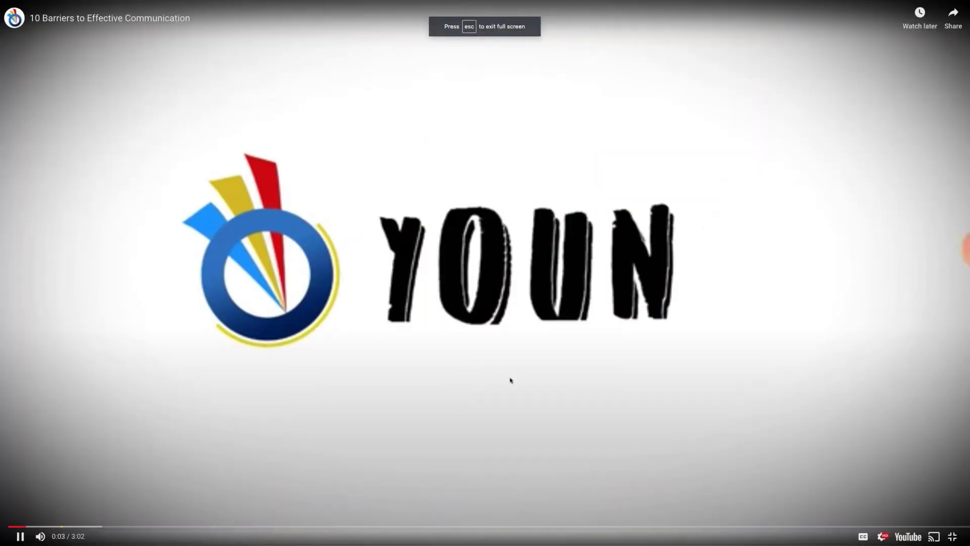
{"action": "key", "text": "Escape"}
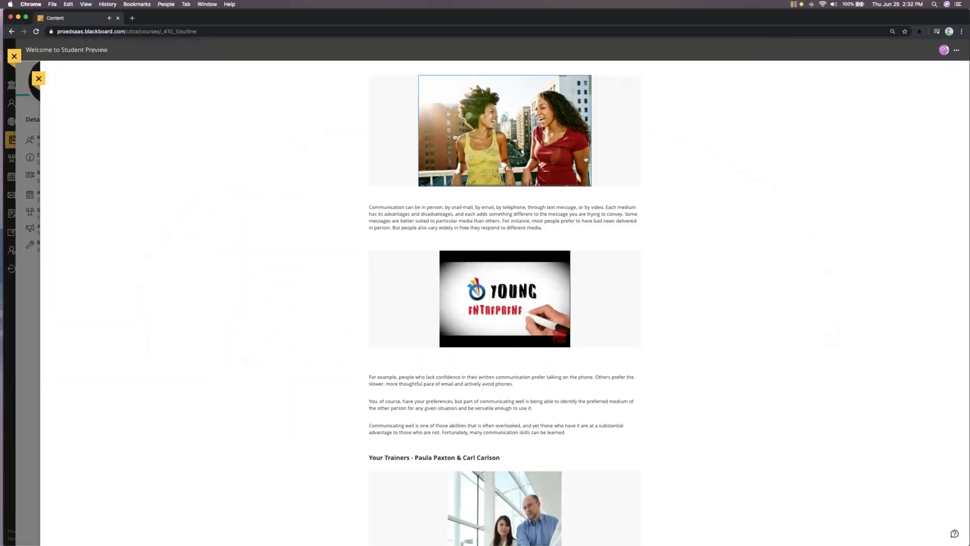
{"action": "left_click", "coordinate": [525, 331]}
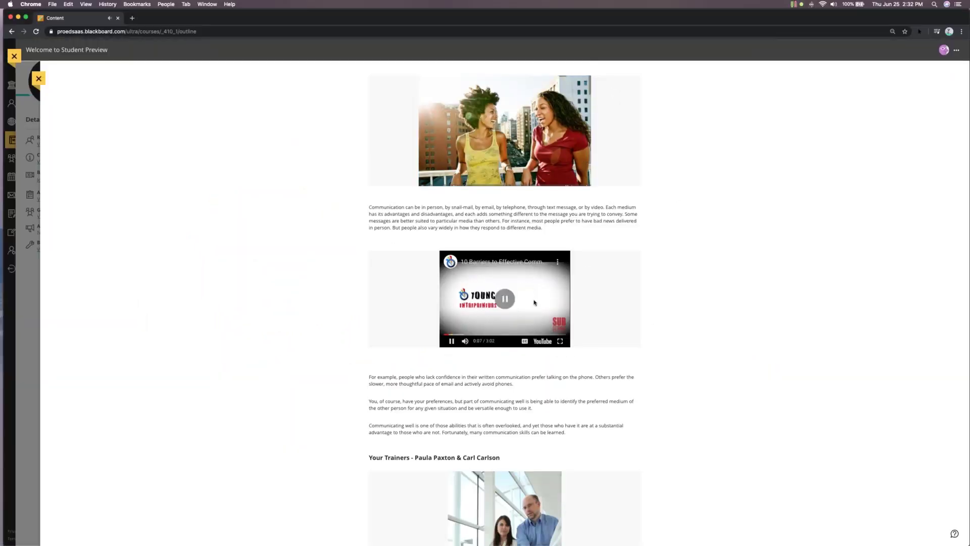
Step: Browse the alternative formats and Translated version languages for the Effective Communication Skills Course Overview PDF, and close the introduction document without downloading
{"action": "scroll", "coordinate": [526, 329], "scroll_direction": "down", "scroll_amount": 2}
{"action": "scroll", "coordinate": [525, 327], "scroll_direction": "down", "scroll_amount": 5}
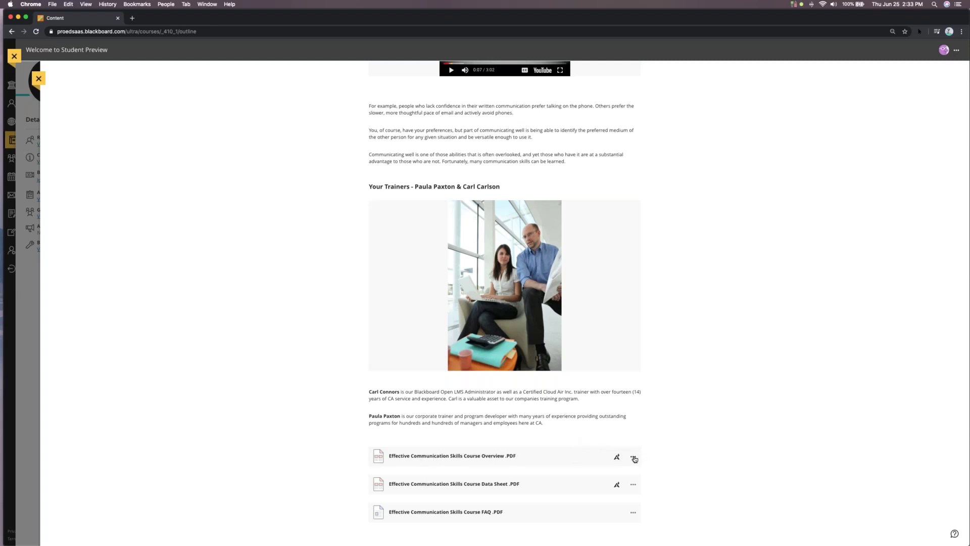
{"action": "left_click", "coordinate": [617, 457]}
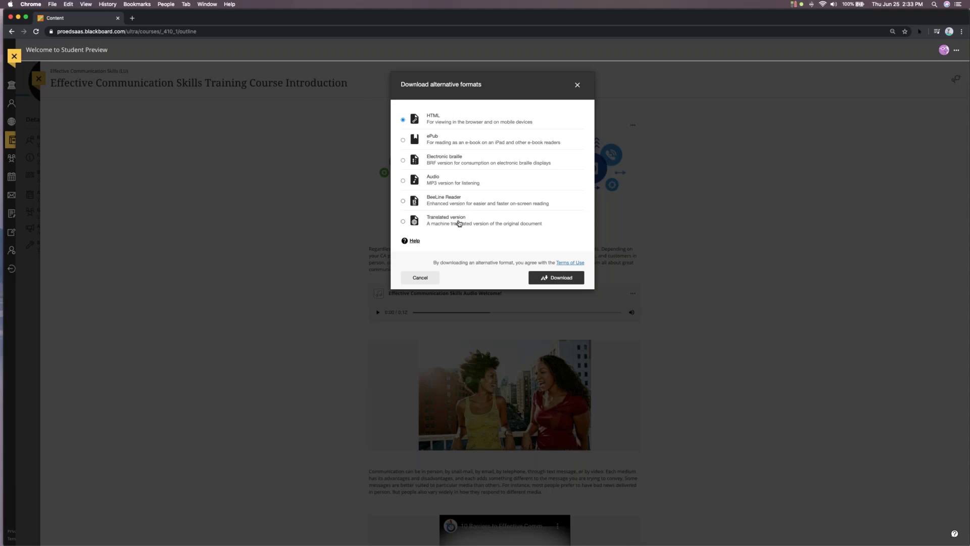
{"action": "left_click", "coordinate": [402, 222]}
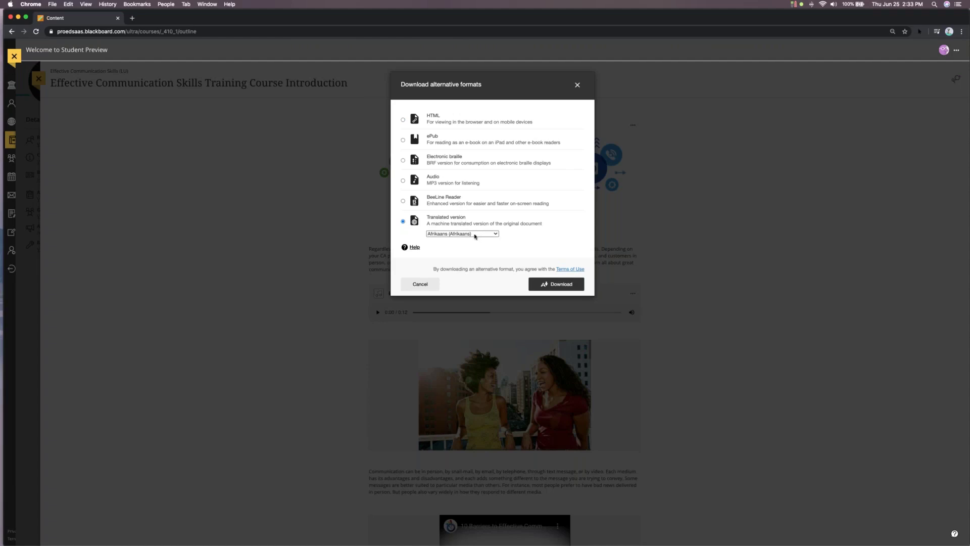
{"action": "left_click", "coordinate": [475, 234]}
{"action": "scroll", "coordinate": [462, 333], "scroll_direction": "down", "scroll_amount": 1}
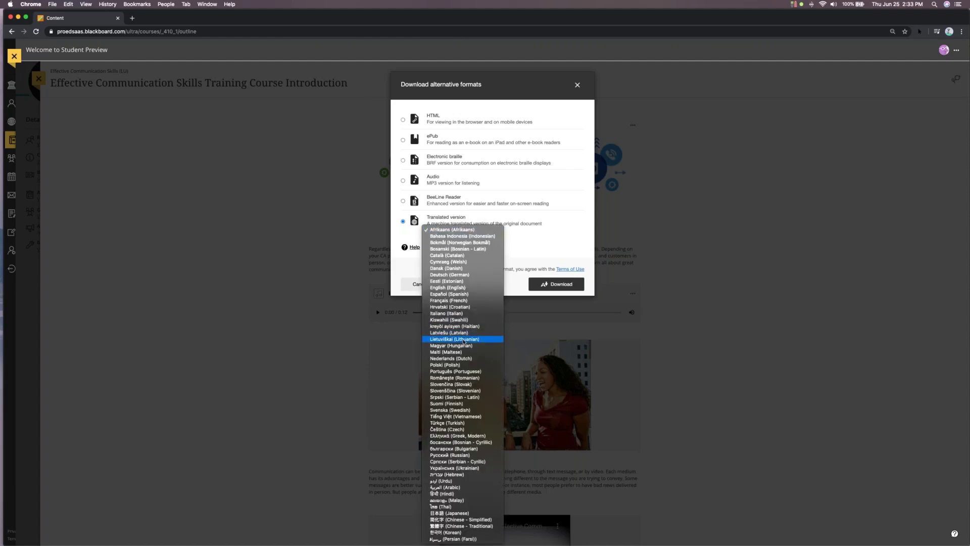
{"action": "left_click", "coordinate": [527, 251]}
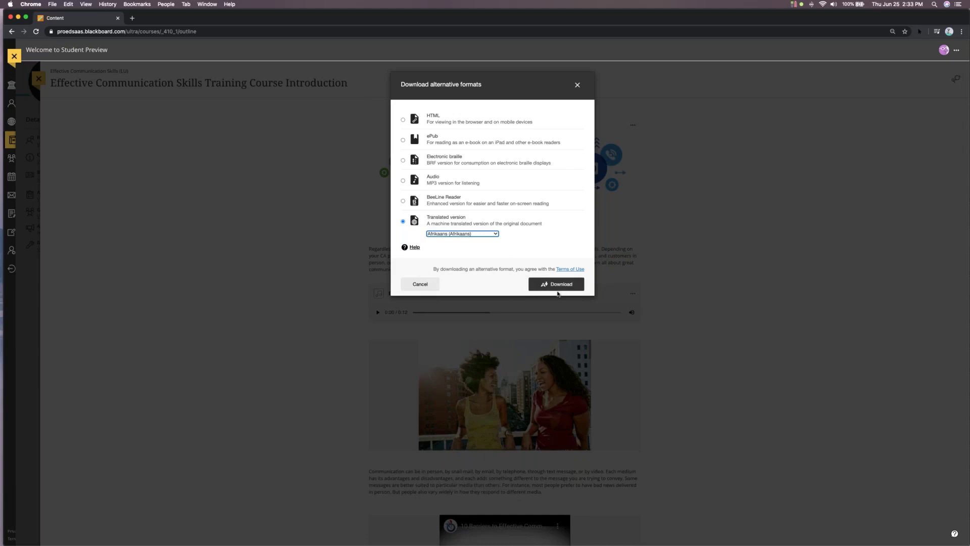
{"action": "left_click", "coordinate": [578, 86]}
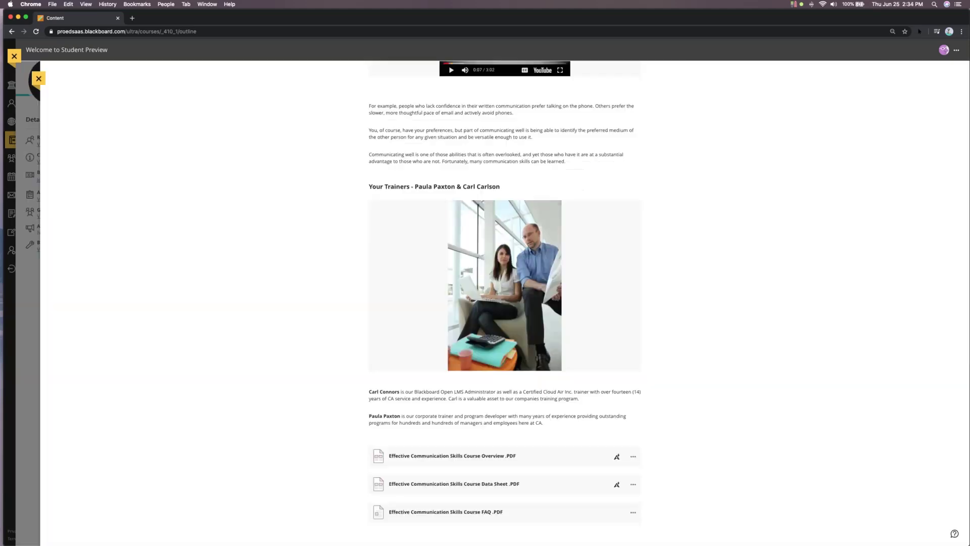
{"action": "scroll", "coordinate": [622, 247], "scroll_direction": "up", "scroll_amount": 20}
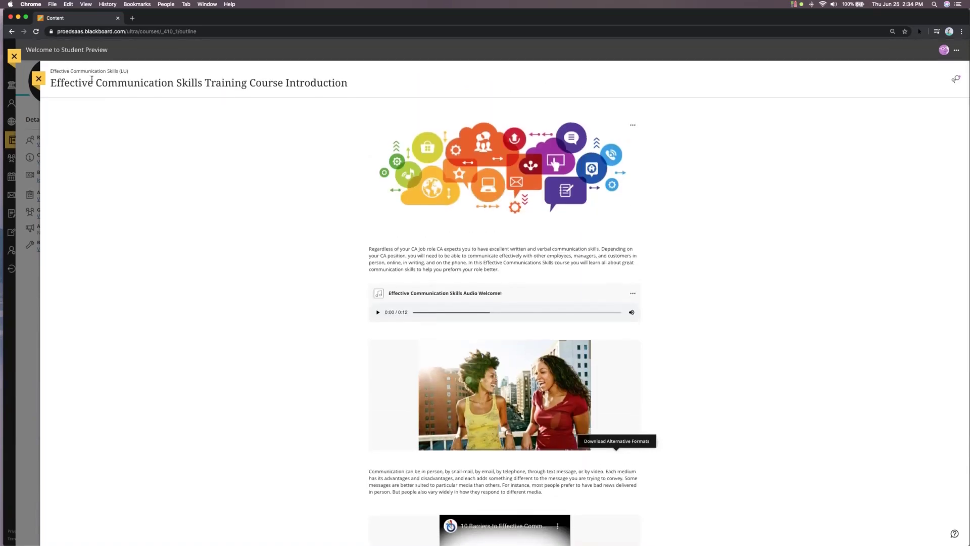
{"action": "left_click", "coordinate": [39, 79]}
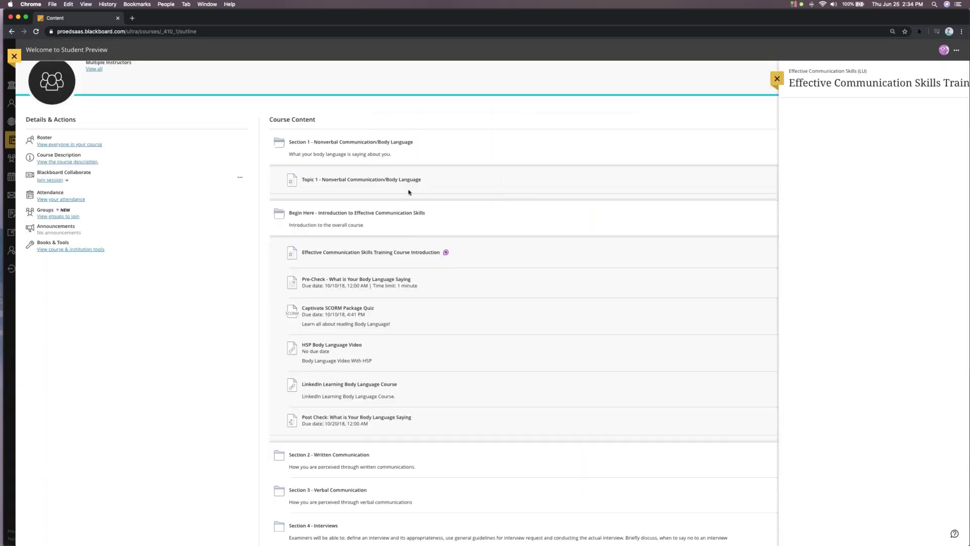
Step: Start a timed attempt at the "Pre-Check - What is Your Body Language Saying" quiz and answer True to both questions
{"action": "scroll", "coordinate": [388, 281], "scroll_direction": "down", "scroll_amount": 1}
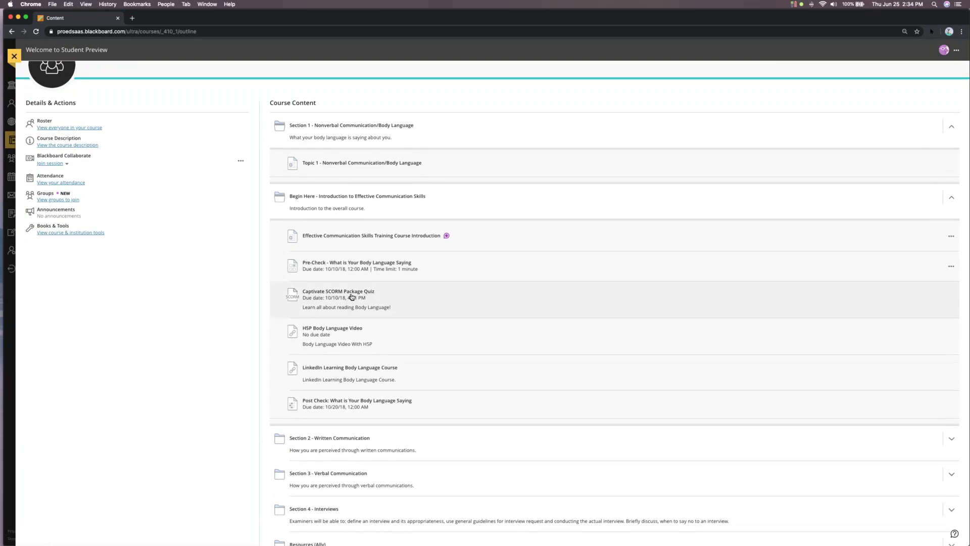
{"action": "left_click", "coordinate": [360, 263]}
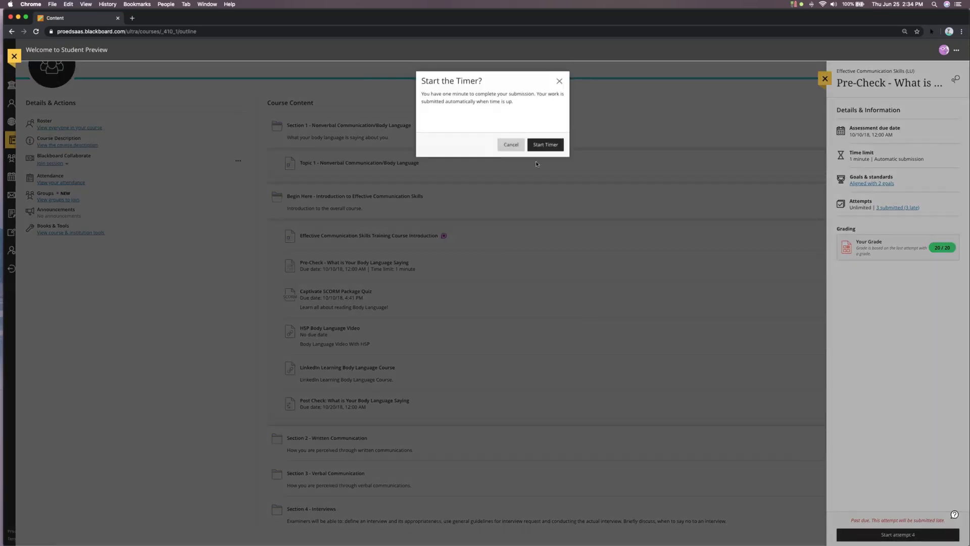
{"action": "left_click", "coordinate": [541, 146]}
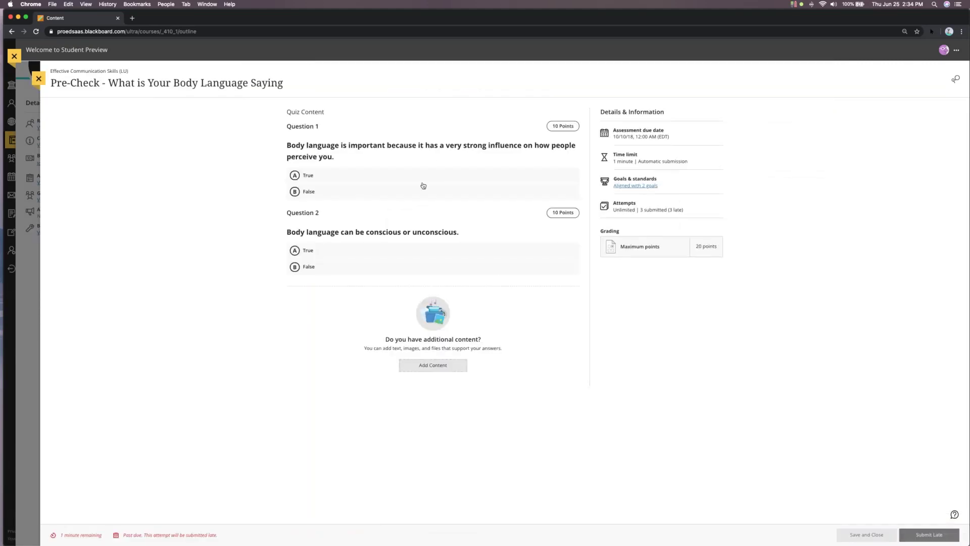
{"action": "left_click", "coordinate": [298, 177]}
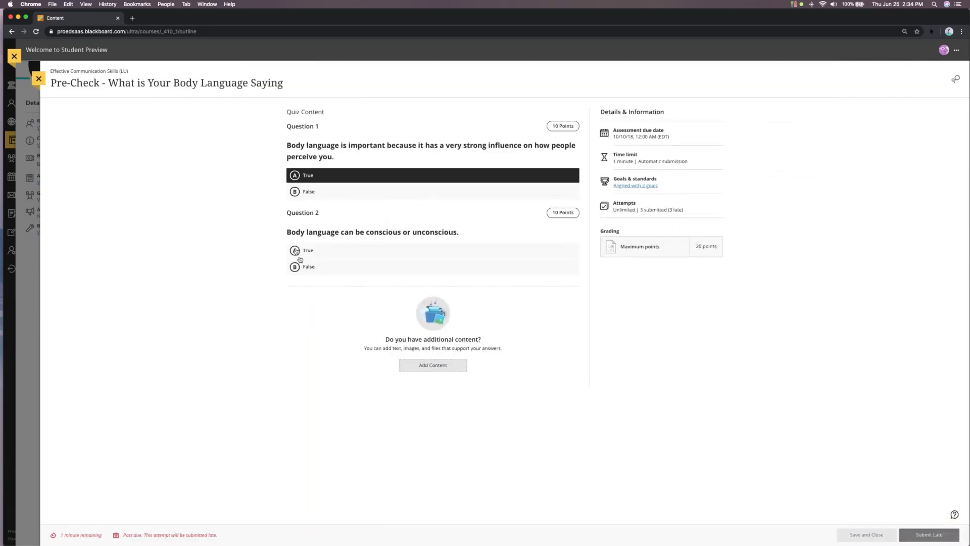
{"action": "left_click", "coordinate": [295, 250]}
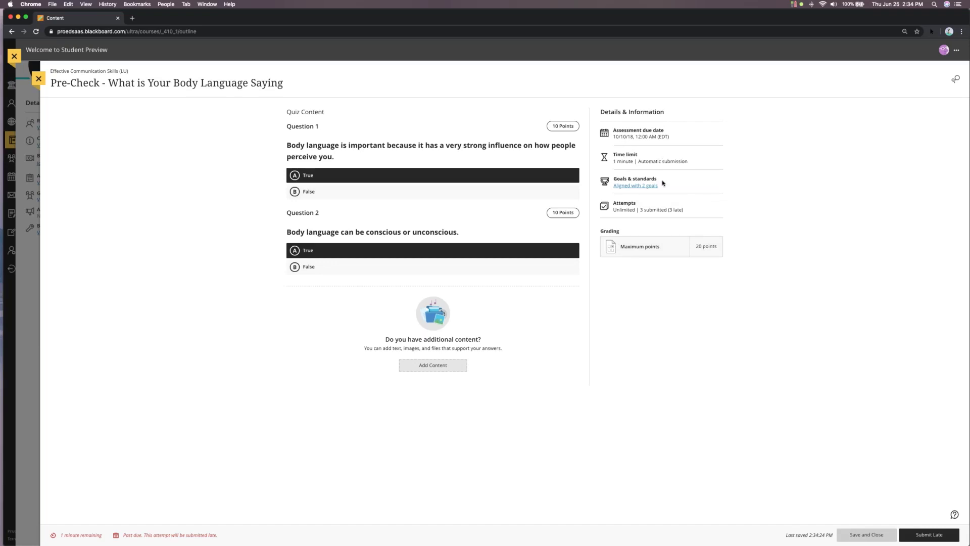
Step: View the details of the first goal aligned with the quiz and submit the late attempt
{"action": "left_click", "coordinate": [627, 187]}
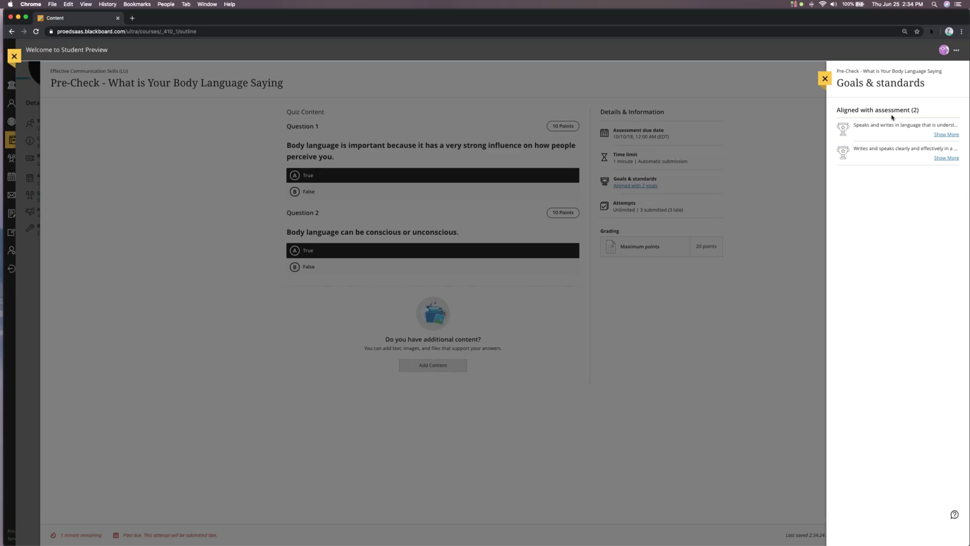
{"action": "left_click", "coordinate": [943, 135]}
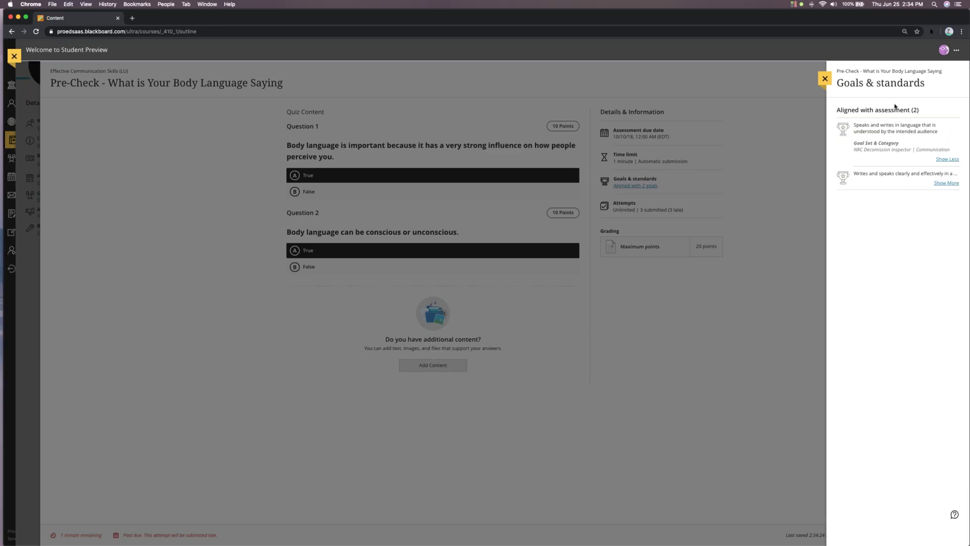
{"action": "left_click", "coordinate": [825, 79]}
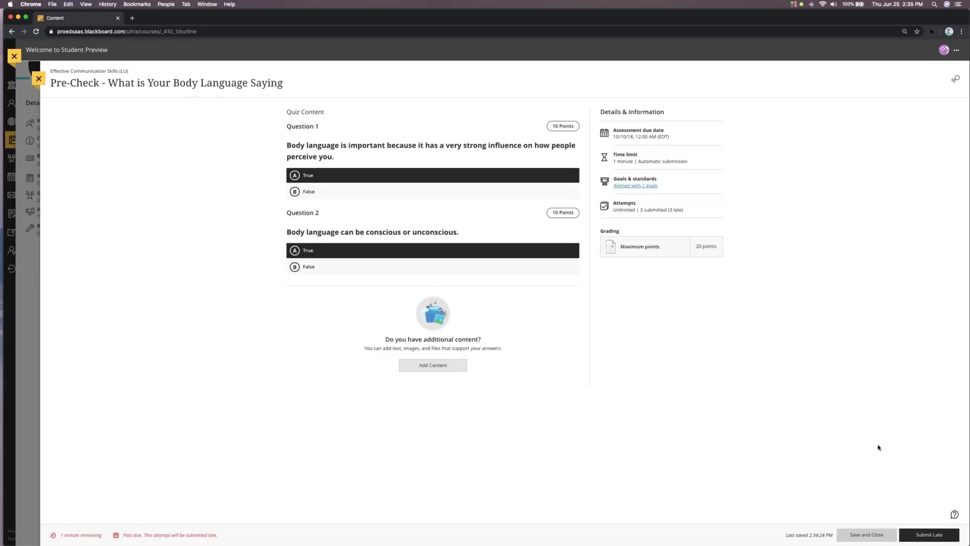
{"action": "left_click", "coordinate": [929, 535]}
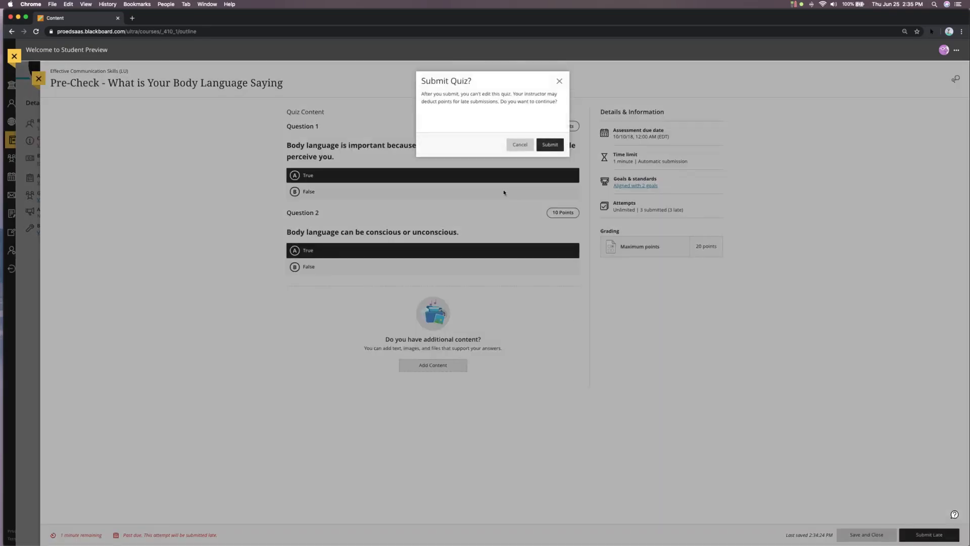
{"action": "left_click", "coordinate": [547, 145]}
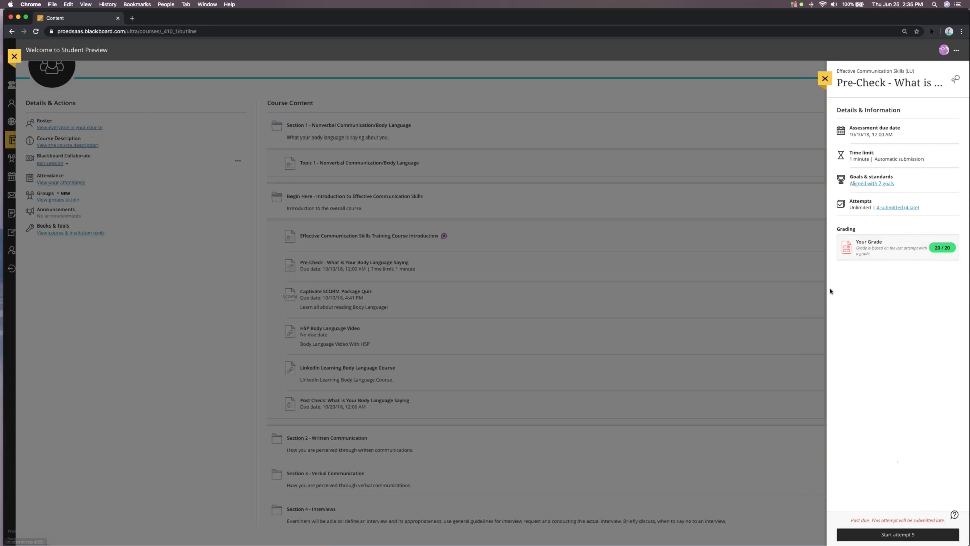
Step: Close the Pre-Check details, launch an attempt at the Captivate SCORM Package Quiz in a separate window, and enlarge that window
{"action": "left_click", "coordinate": [824, 79]}
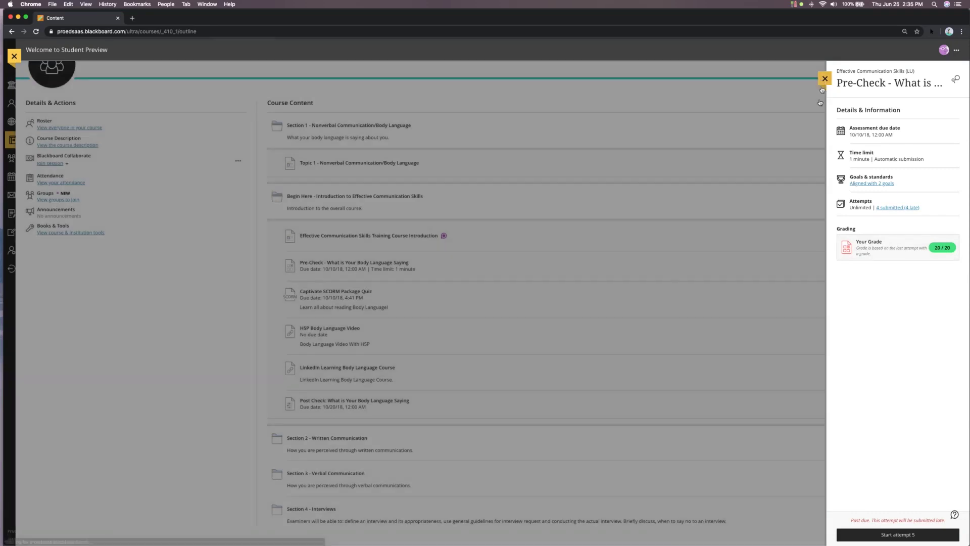
{"action": "left_click", "coordinate": [353, 299]}
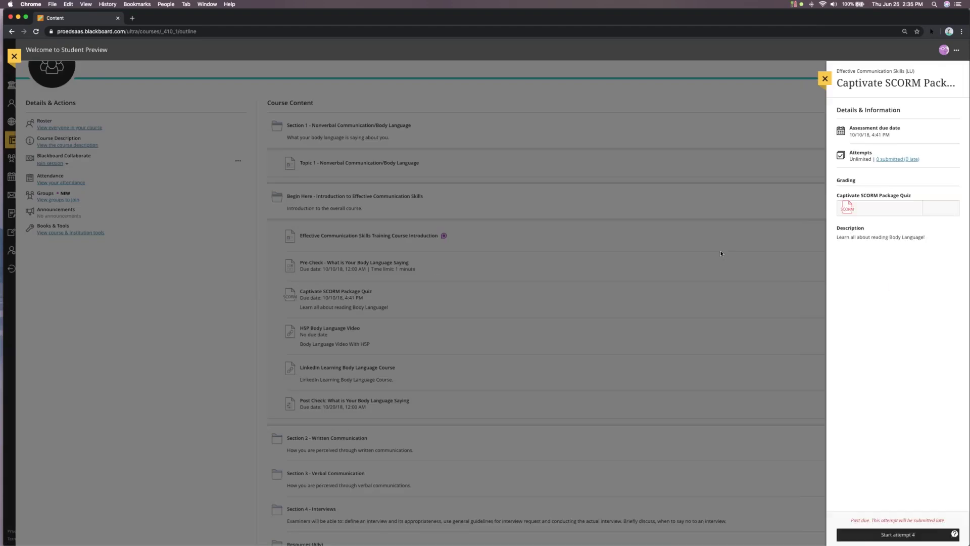
{"action": "left_click", "coordinate": [892, 534]}
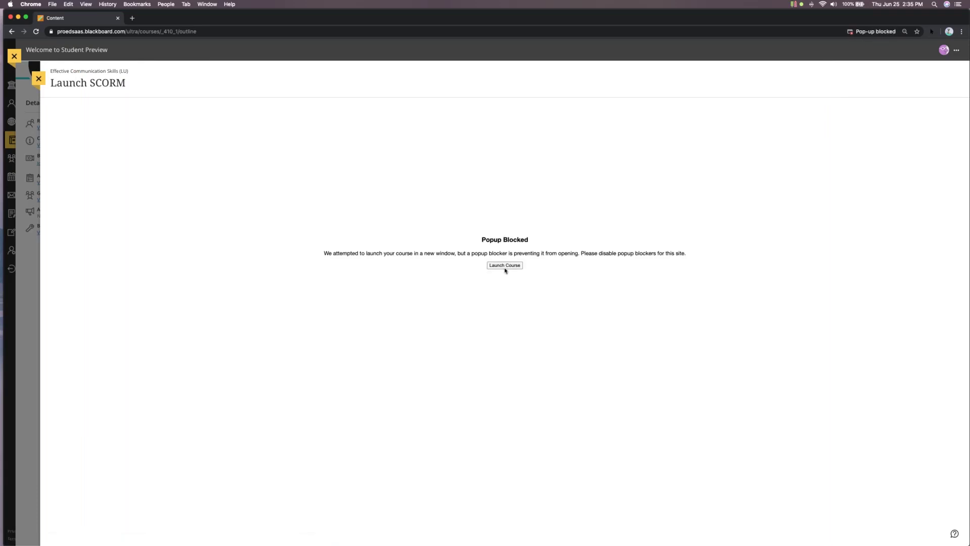
{"action": "left_click", "coordinate": [505, 265]}
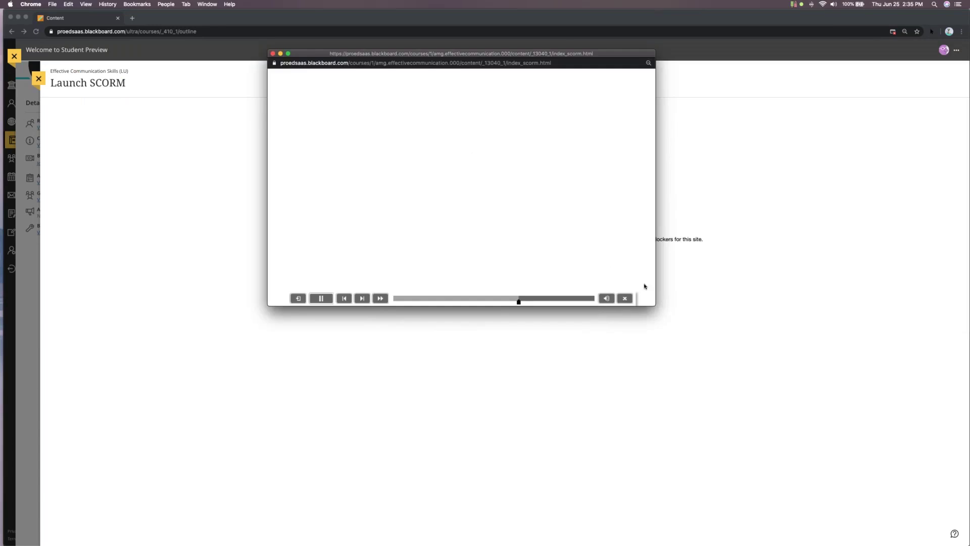
{"action": "left_click_drag", "start_coordinate": [654, 305], "coordinate": [820, 424]}
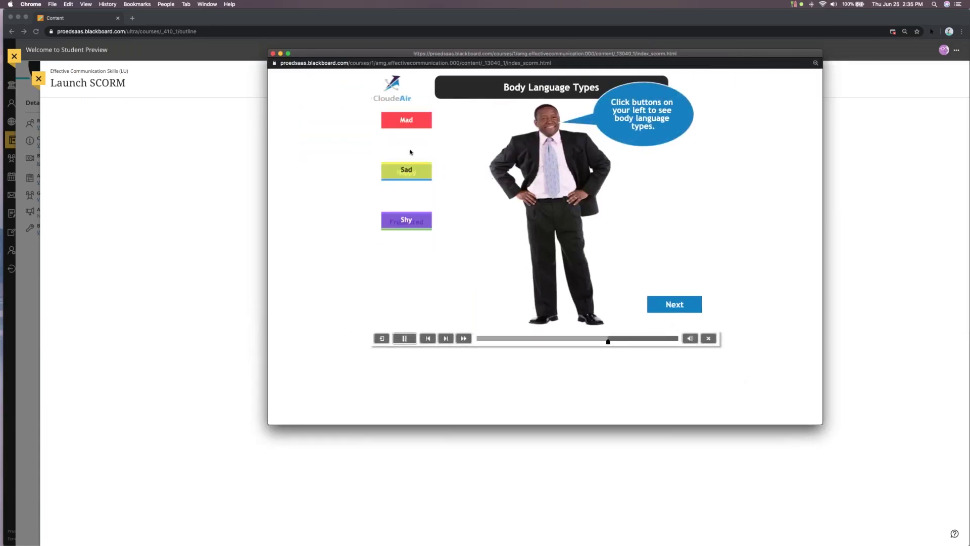
Step: Advance from Body Language Types to the Facial Expression Quiz, choose Surprise for the first question, and close the SCORM course without submitting
{"action": "left_click", "coordinate": [411, 133]}
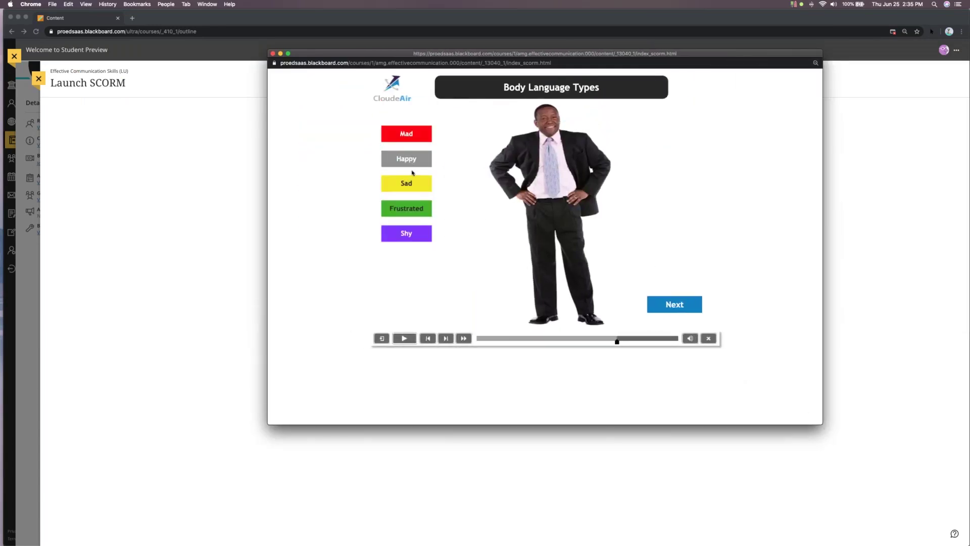
{"action": "left_click", "coordinate": [672, 306]}
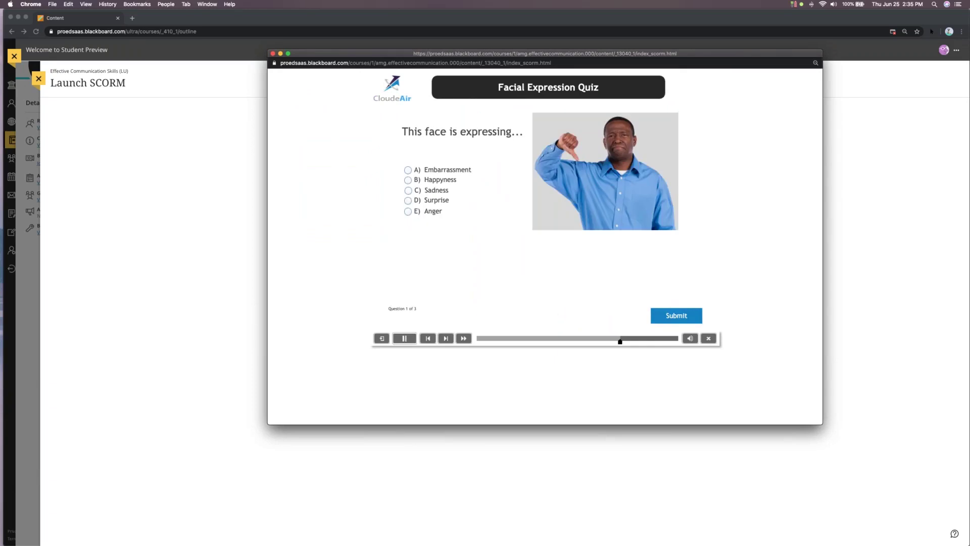
{"action": "left_click", "coordinate": [423, 200]}
{"action": "left_click", "coordinate": [272, 54]}
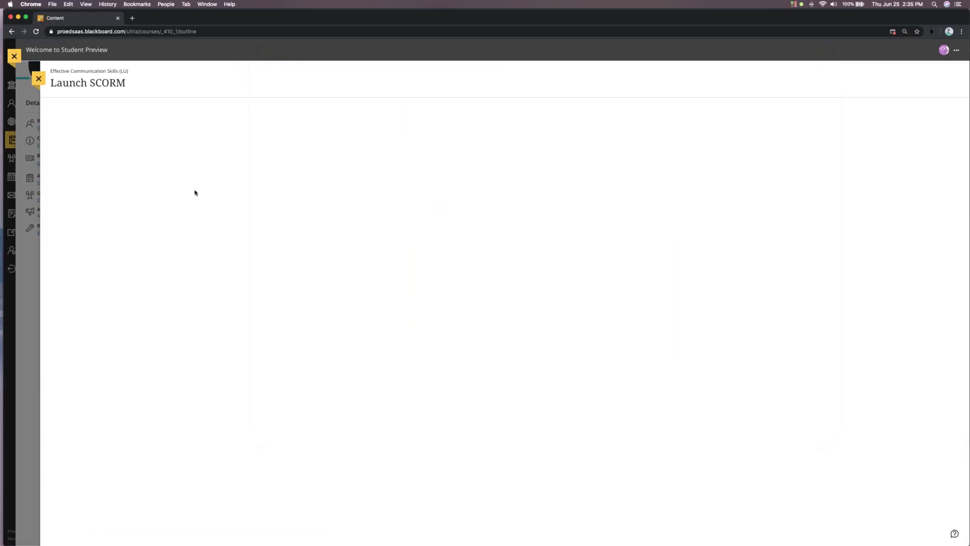
{"action": "left_click", "coordinate": [38, 80]}
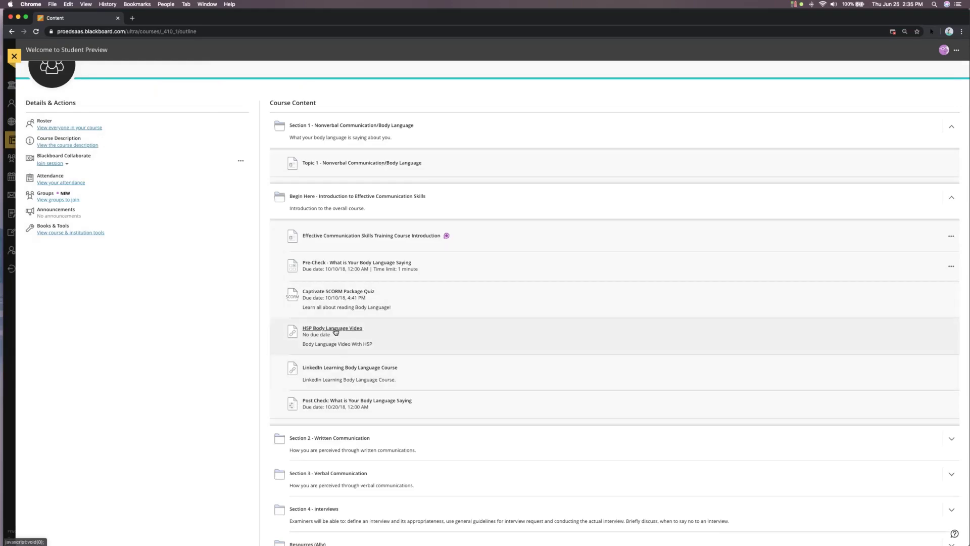
Step: Launch the H5P Body Language Video, play it, and skip ahead to its Knowledge Check point
{"action": "left_click", "coordinate": [335, 331]}
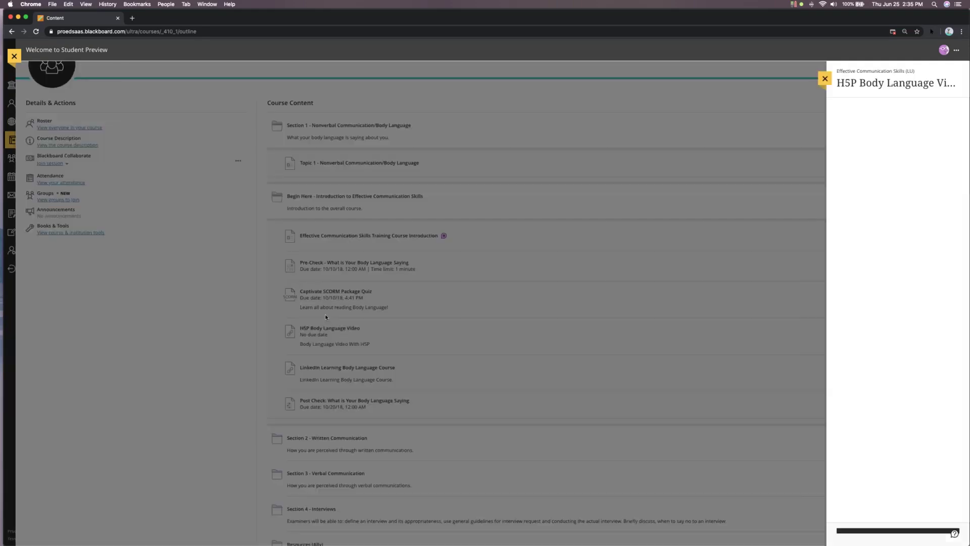
{"action": "left_click", "coordinate": [898, 534]}
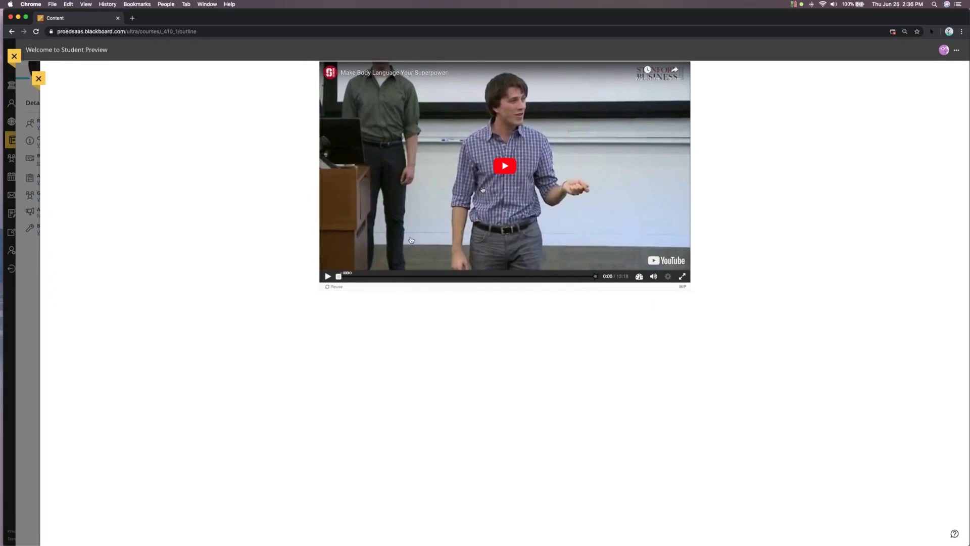
{"action": "left_click", "coordinate": [507, 168]}
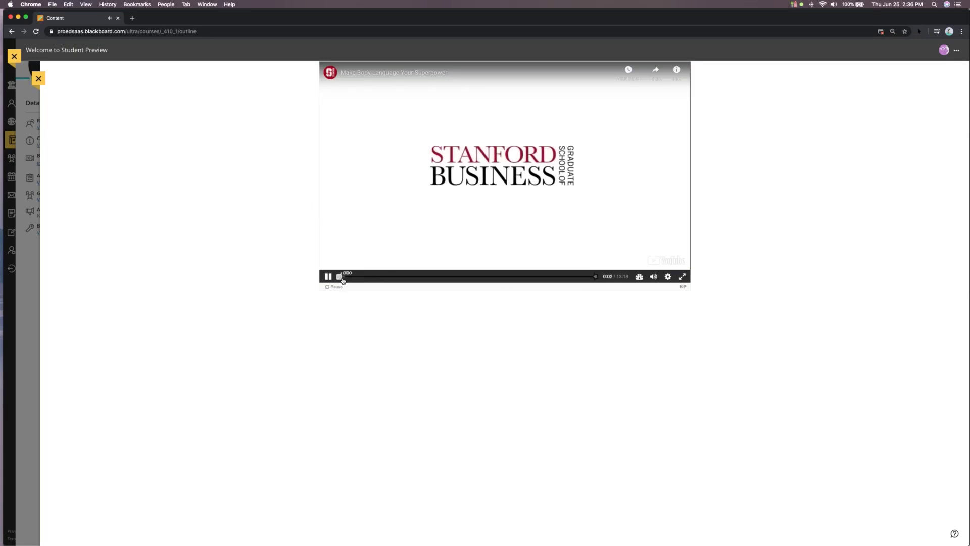
{"action": "left_click", "coordinate": [361, 278]}
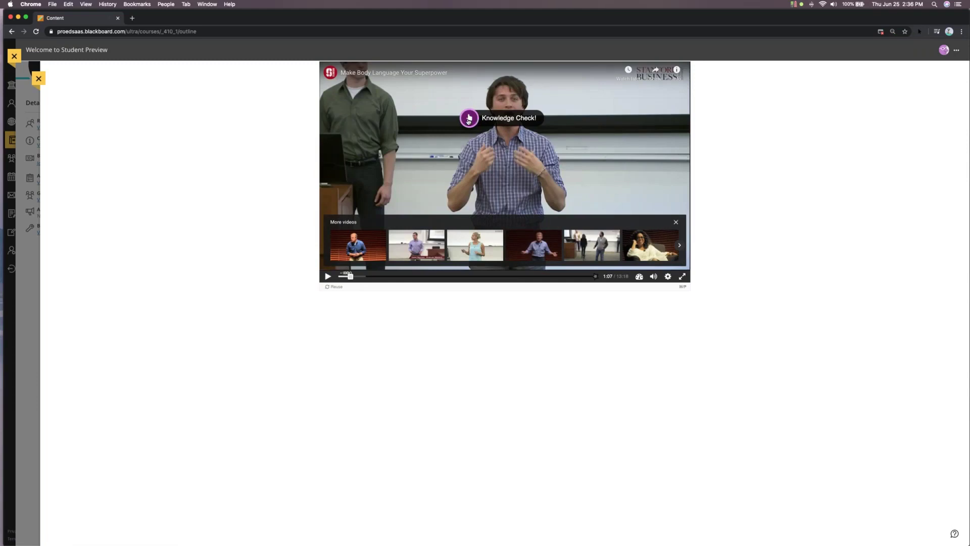
Step: Answer True in the video's Knowledge Check, check the answer, and close the interactive video to return to the course
{"action": "left_click", "coordinate": [467, 119]}
{"action": "left_click", "coordinate": [497, 146]}
{"action": "left_click", "coordinate": [505, 177]}
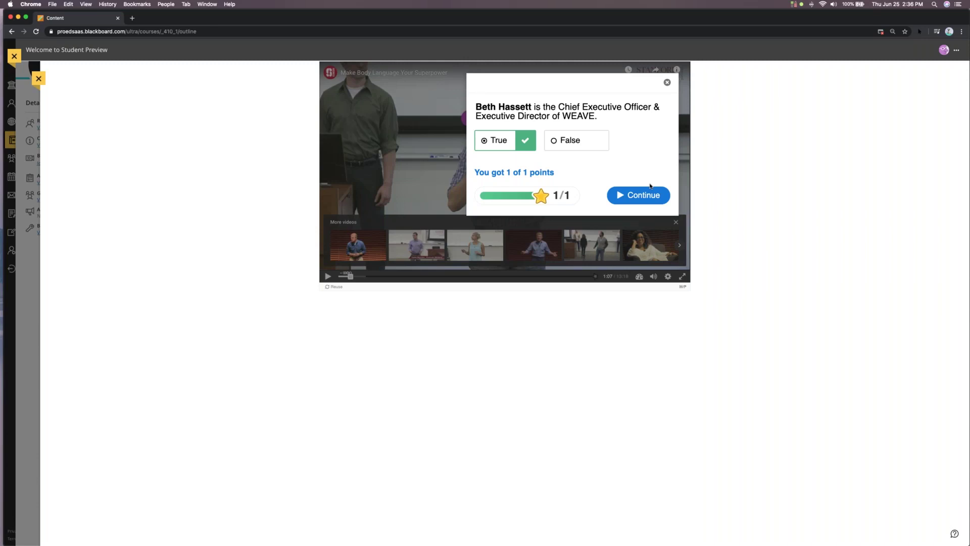
{"action": "left_click", "coordinate": [667, 82]}
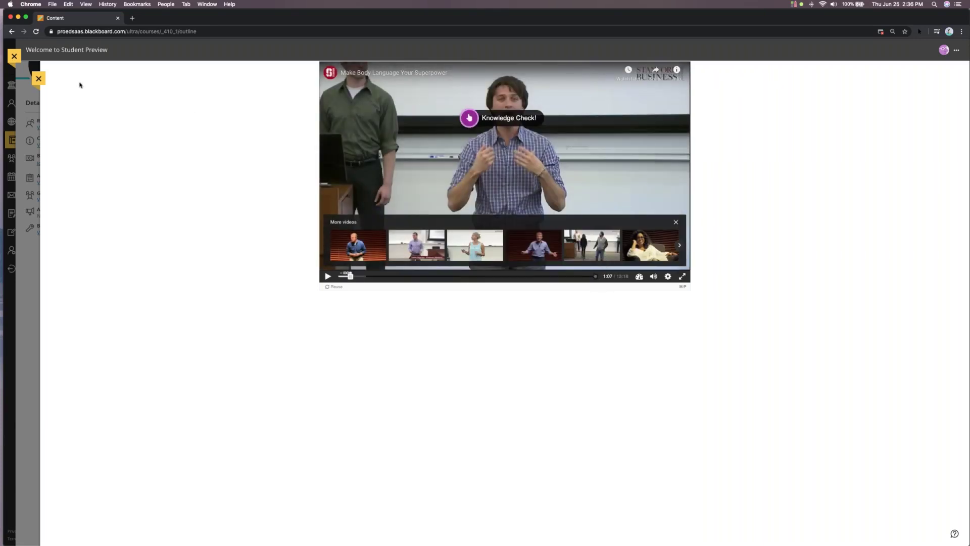
{"action": "left_click", "coordinate": [40, 79]}
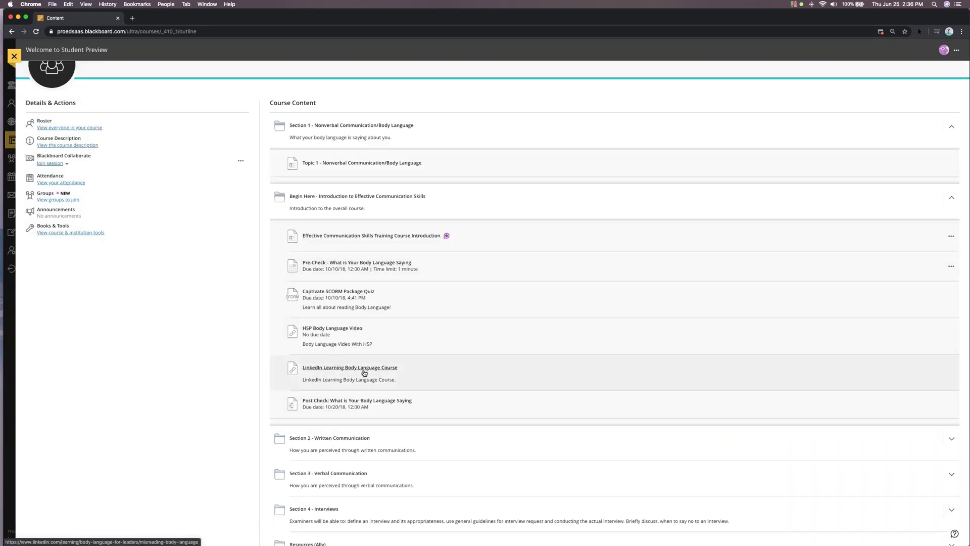
Step: Open the LinkedIn Learning Body Language Course link, and look over the student view of the course page
{"action": "left_click", "coordinate": [364, 369]}
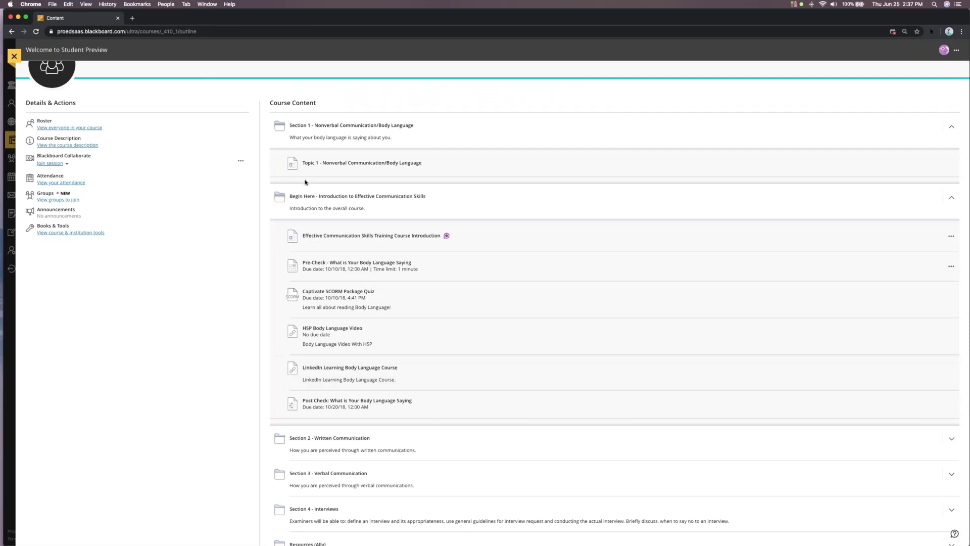
{"action": "scroll", "coordinate": [208, 180], "scroll_direction": "up", "scroll_amount": 1}
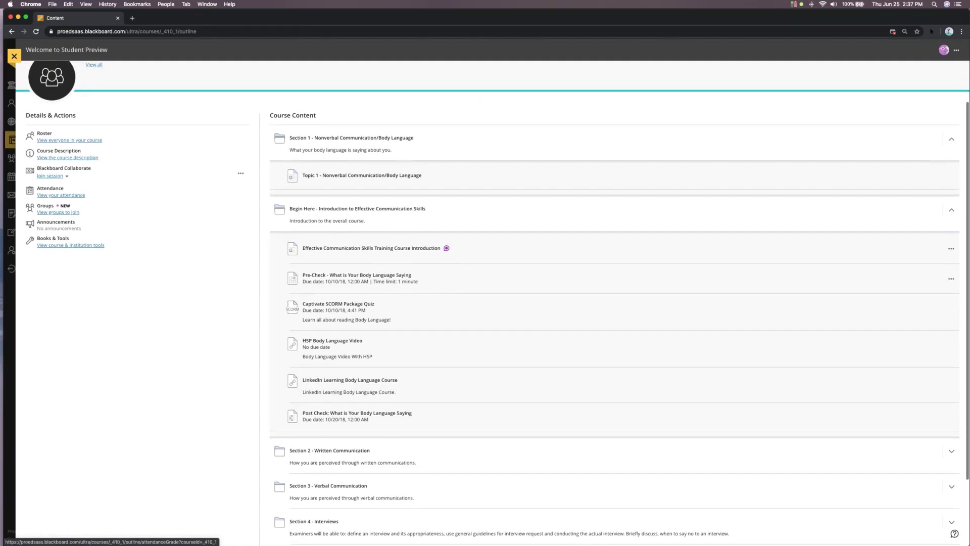
{"action": "scroll", "coordinate": [214, 180], "scroll_direction": "down", "scroll_amount": 1}
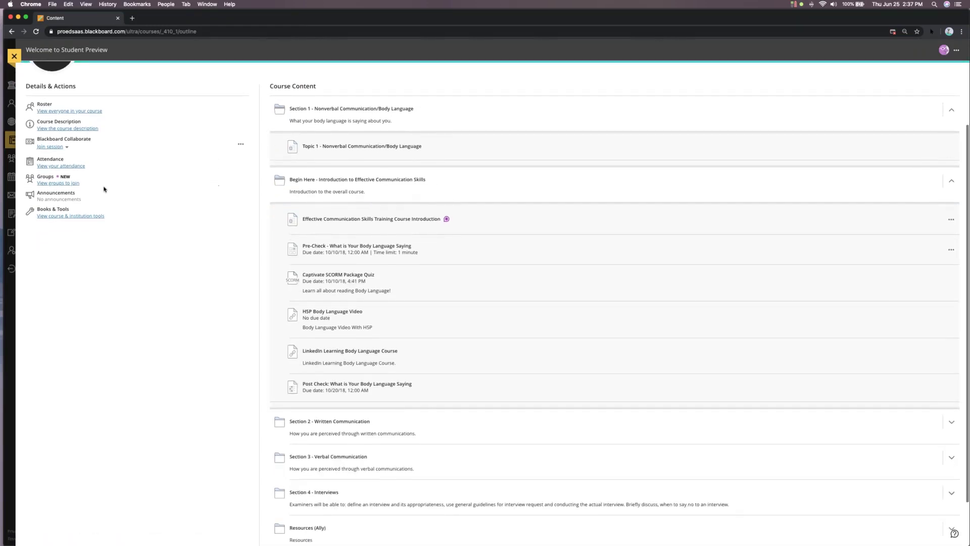
{"action": "scroll", "coordinate": [104, 188], "scroll_direction": "up", "scroll_amount": 3}
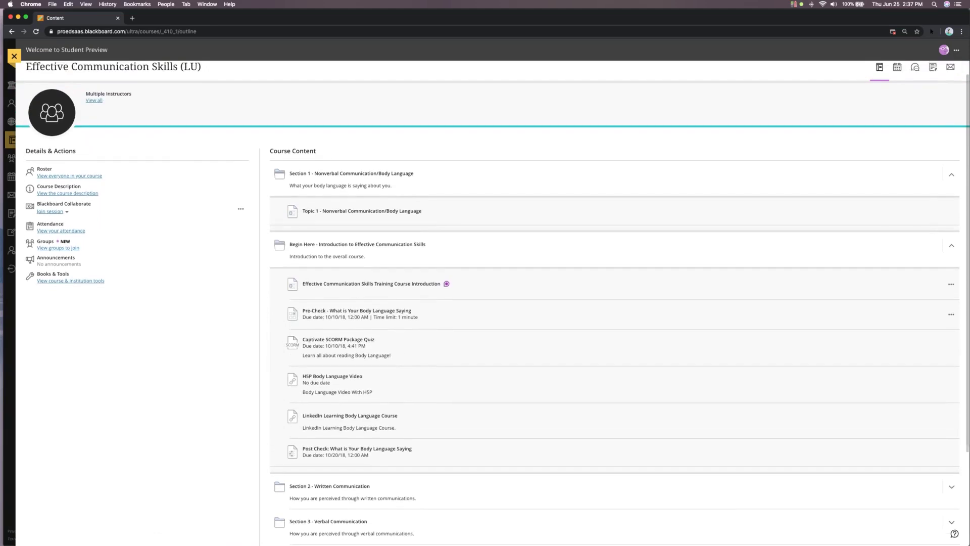
{"action": "scroll", "coordinate": [104, 188], "scroll_direction": "up", "scroll_amount": 1}
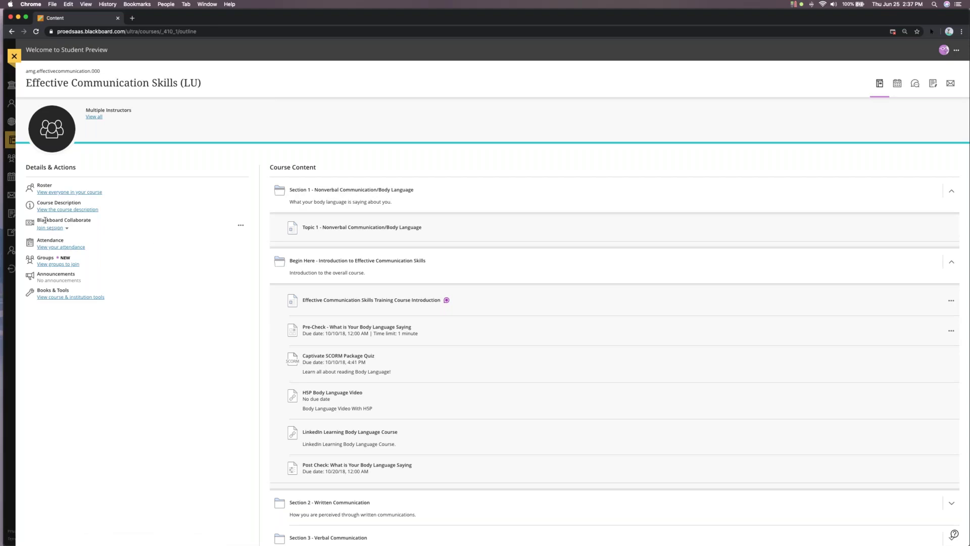
Step: Join the Blackboard Collaborate course room, view its chat area, and close the session
{"action": "left_click", "coordinate": [61, 229]}
{"action": "left_click", "coordinate": [61, 240]}
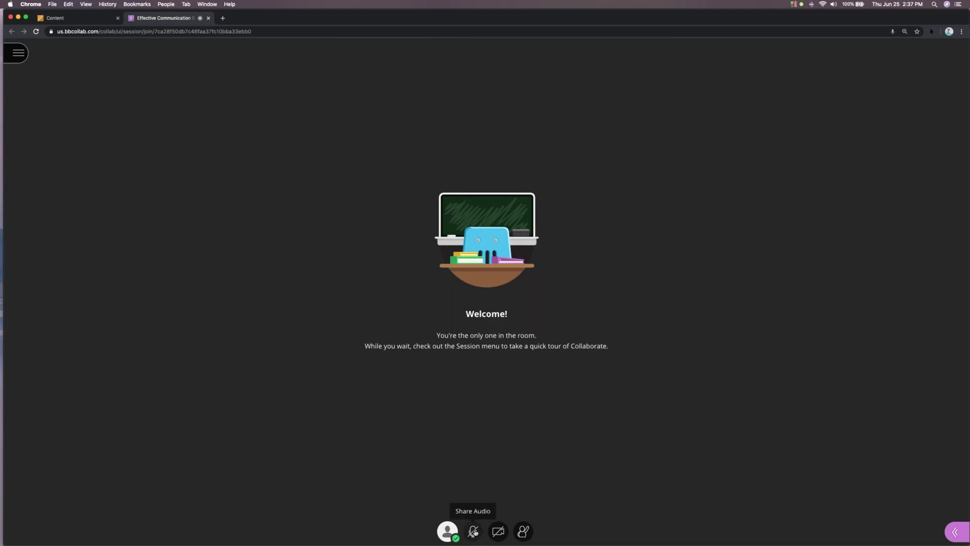
{"action": "left_click", "coordinate": [955, 532]}
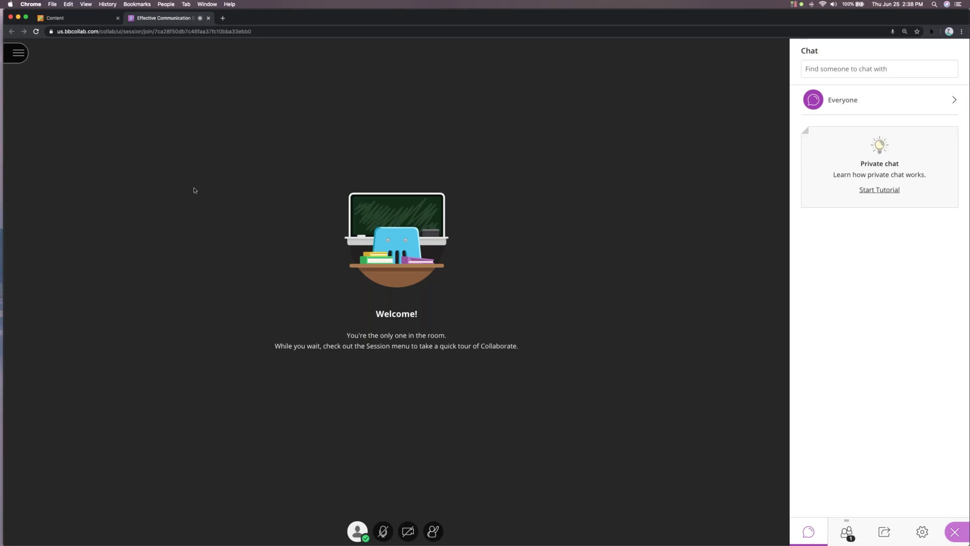
{"action": "left_click", "coordinate": [208, 18]}
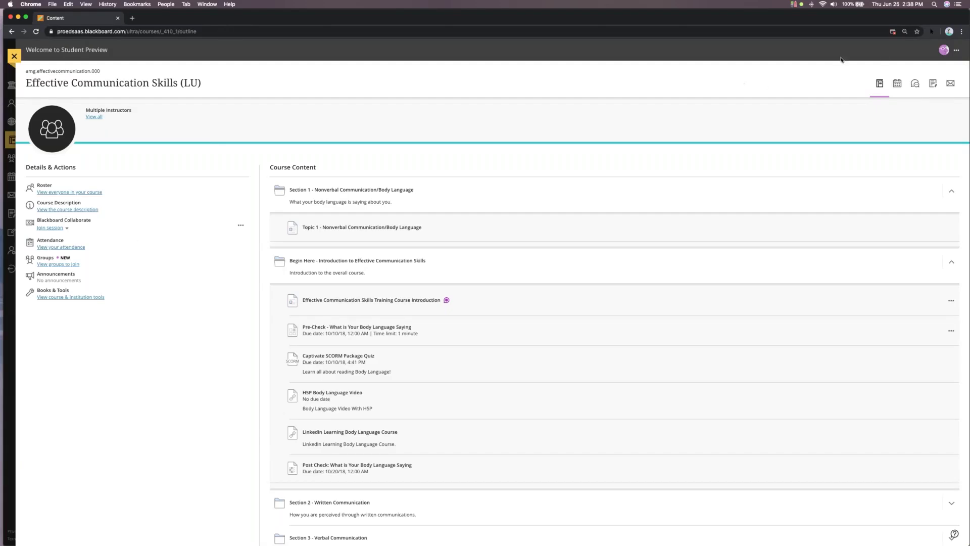
Step: Exit the student preview and open the Blackboard Collaborate course room settings as instructor
{"action": "left_click", "coordinate": [956, 50]}
{"action": "left_click", "coordinate": [908, 94]}
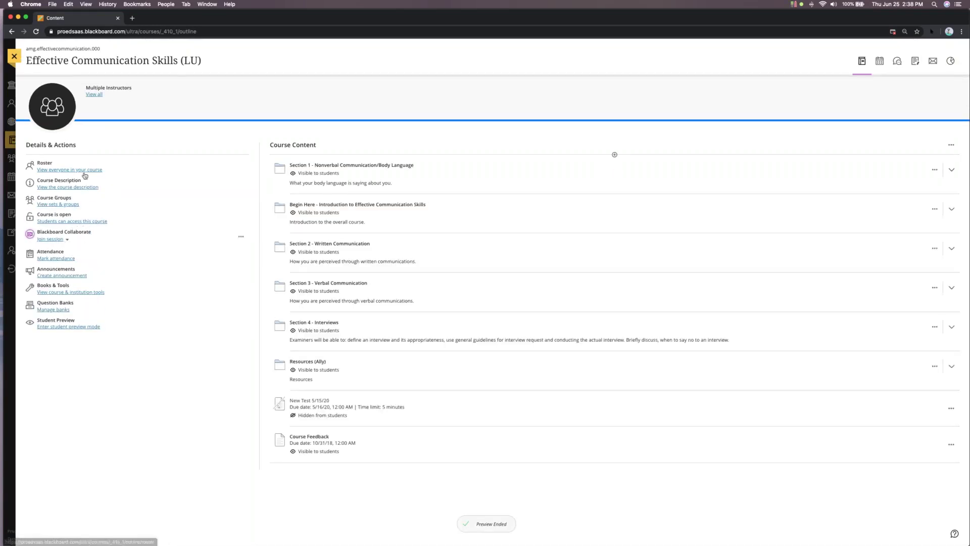
{"action": "left_click", "coordinate": [242, 238]}
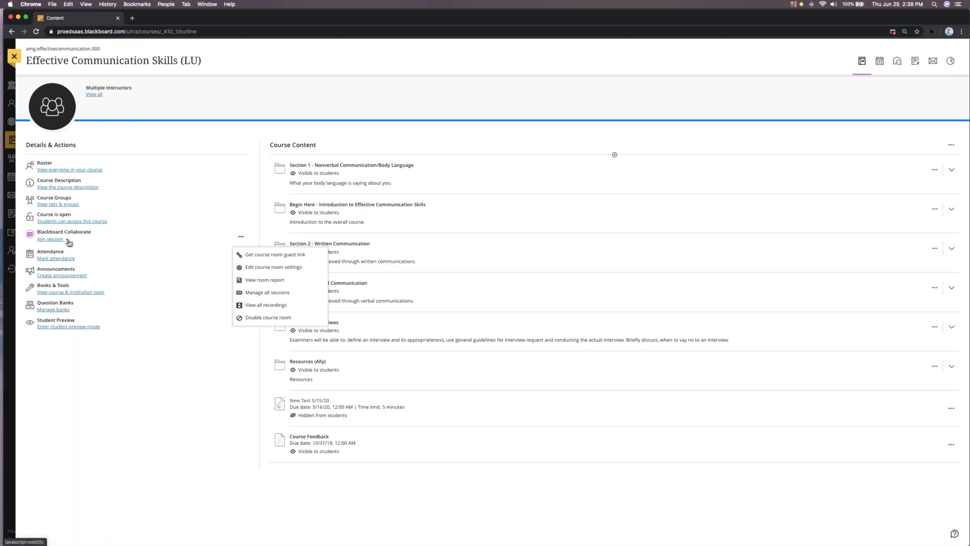
{"action": "left_click", "coordinate": [271, 269]}
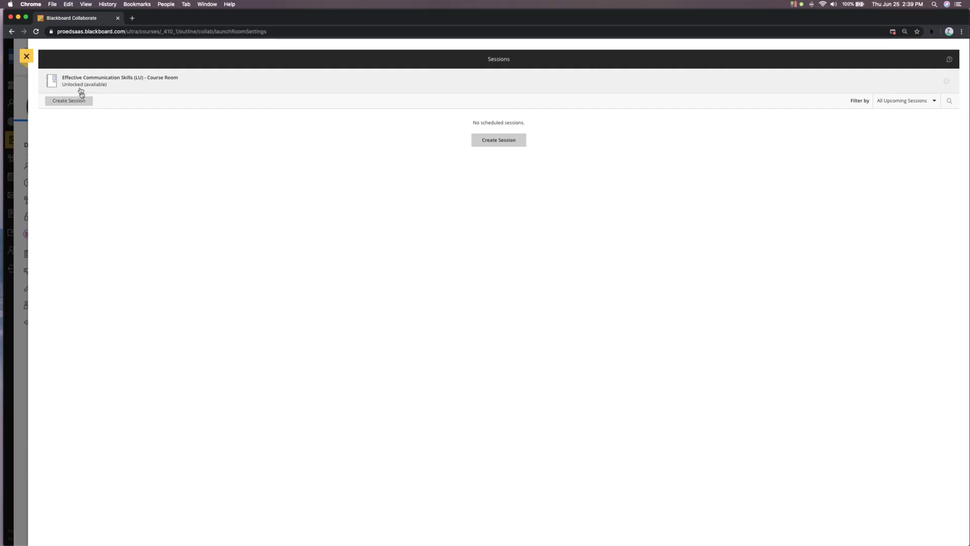
Step: Start a new Collaborate session named "test" and review its session settings
{"action": "left_click", "coordinate": [79, 103]}
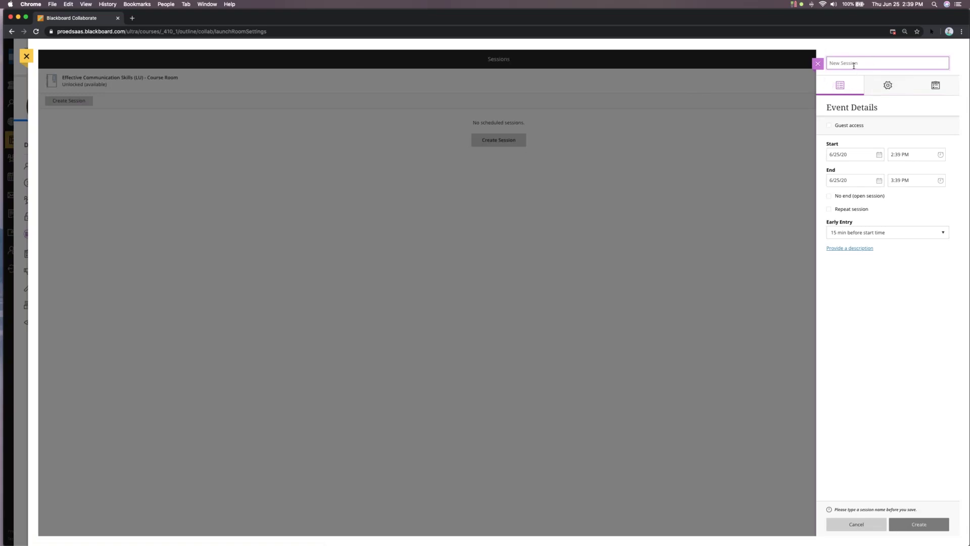
{"action": "type", "text": "test"}
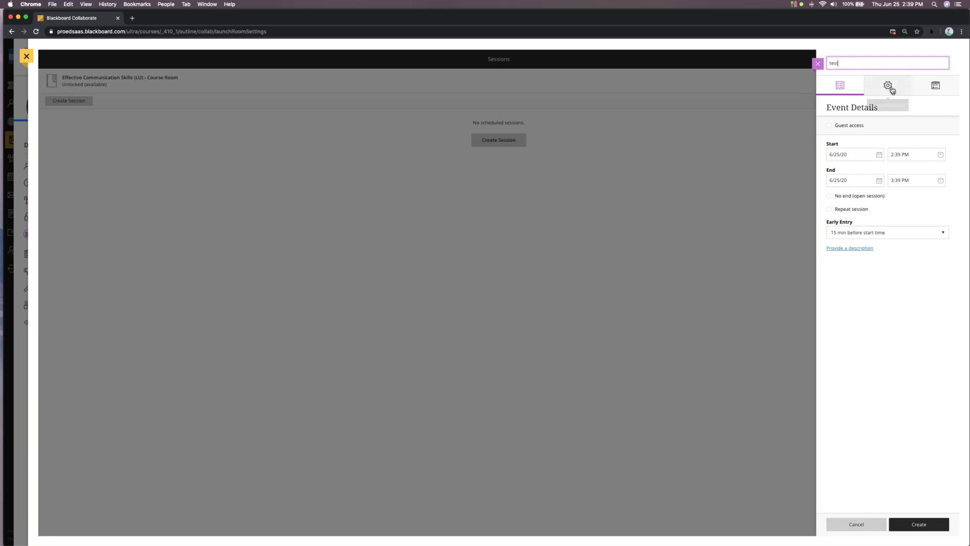
{"action": "left_click", "coordinate": [889, 87]}
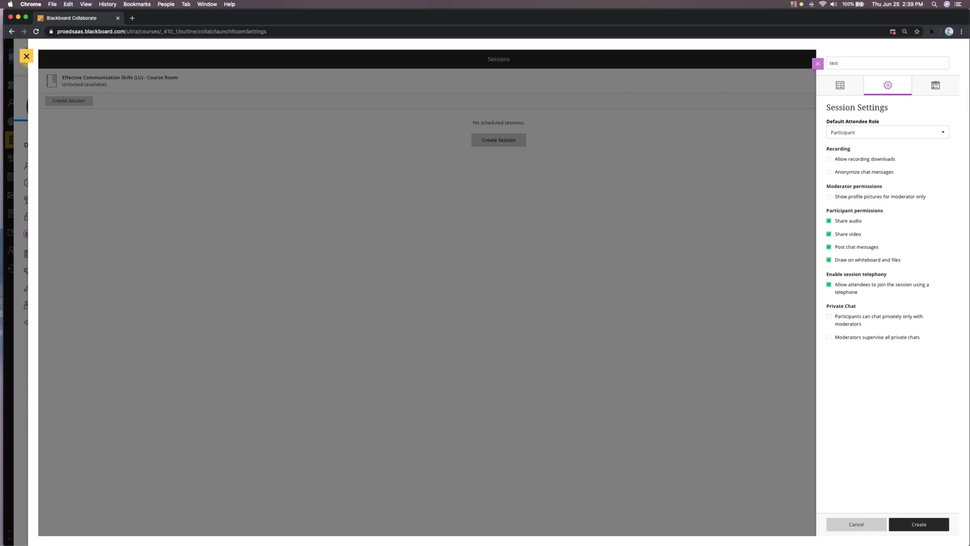
Step: Share the session's attendance information with the LMS and raise the required time in session to 70%
{"action": "left_click", "coordinate": [932, 90]}
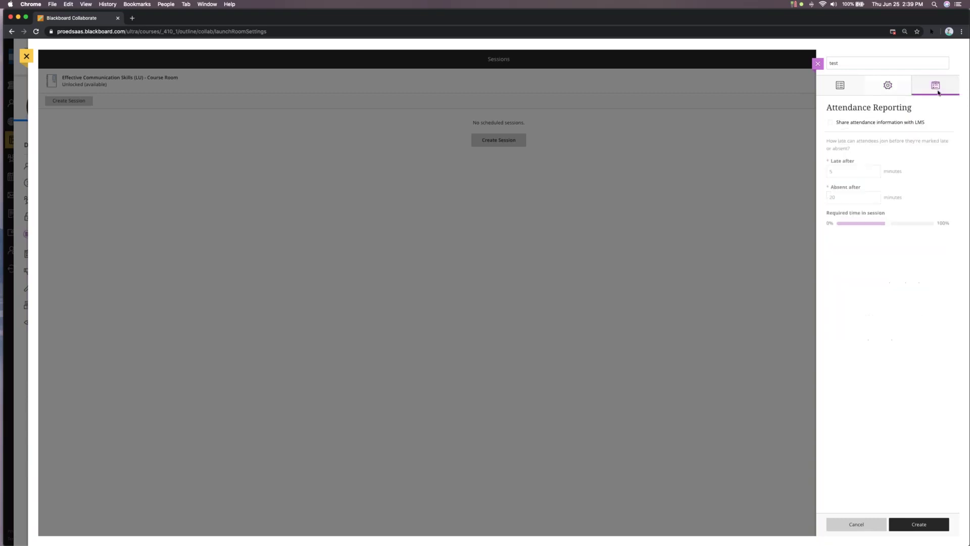
{"action": "left_click", "coordinate": [831, 123]}
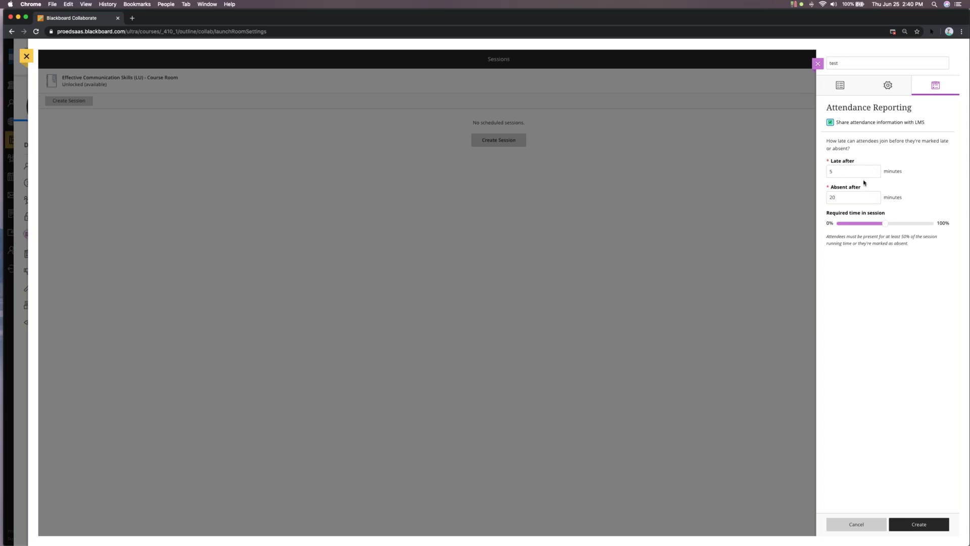
{"action": "left_click_drag", "start_coordinate": [884, 224], "coordinate": [905, 225]}
Step: Discard the unsaved Collaborate session and close the Sessions list to return to the course content
{"action": "left_click", "coordinate": [818, 63]}
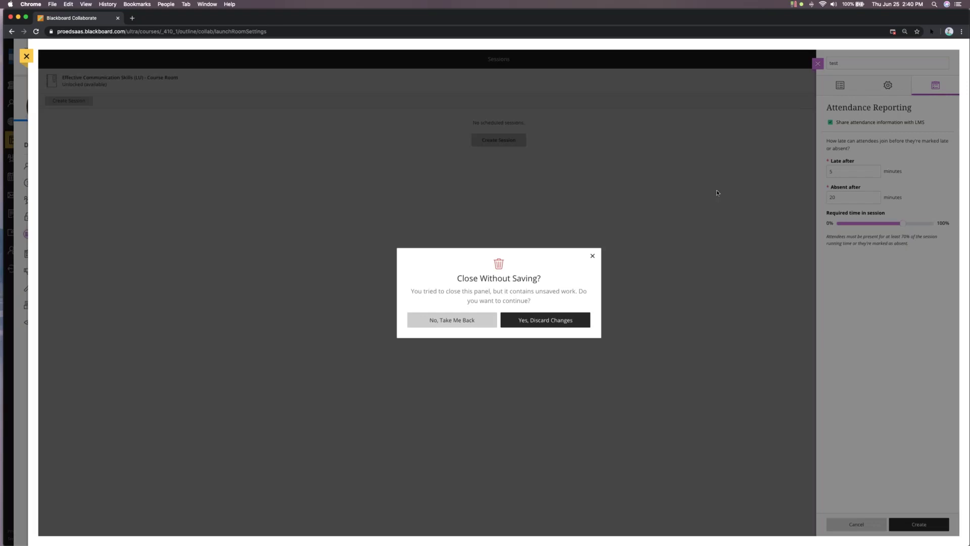
{"action": "left_click", "coordinate": [522, 324]}
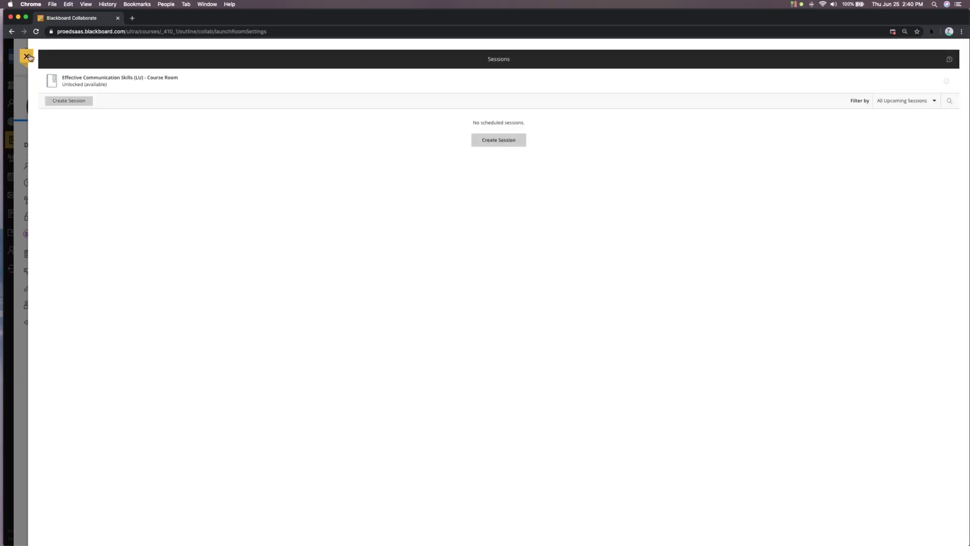
{"action": "left_click", "coordinate": [27, 57]}
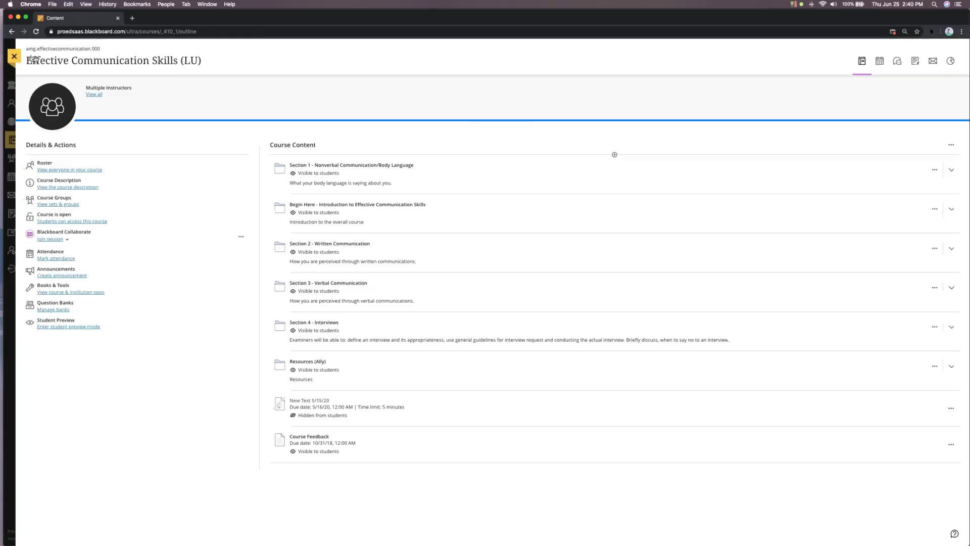
Step: Join the Blackboard Collaborate Course Room, check the status and feedback options, and raise a hand
{"action": "left_click", "coordinate": [50, 239]}
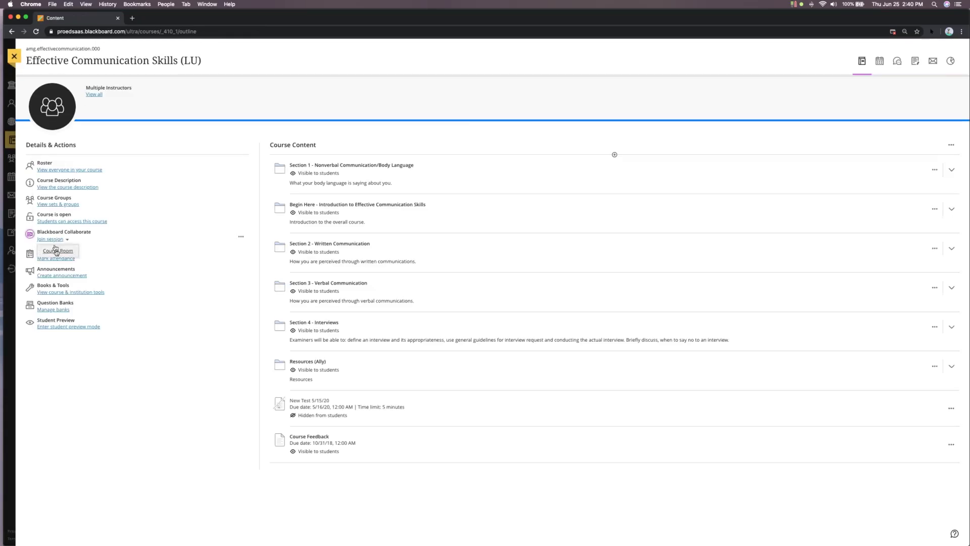
{"action": "left_click", "coordinate": [57, 249]}
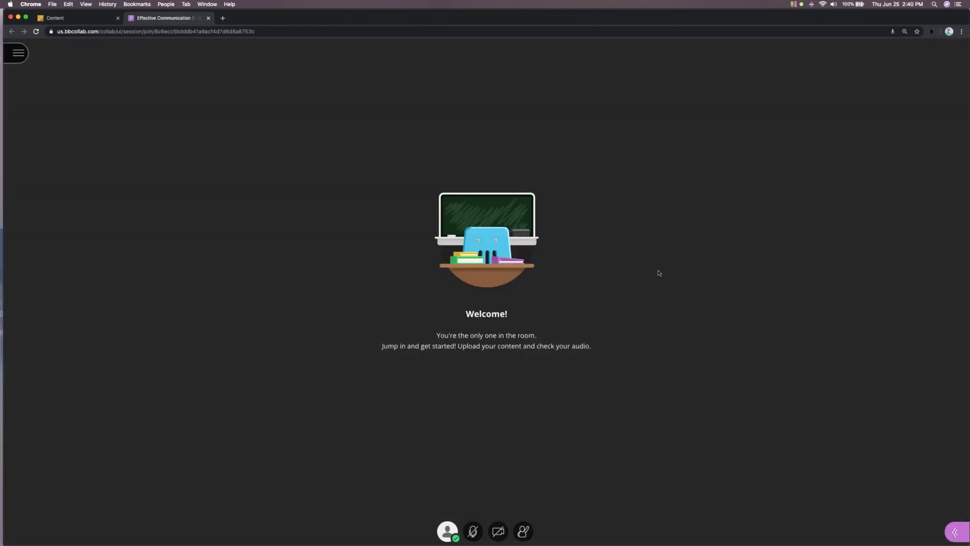
{"action": "left_click", "coordinate": [447, 531]}
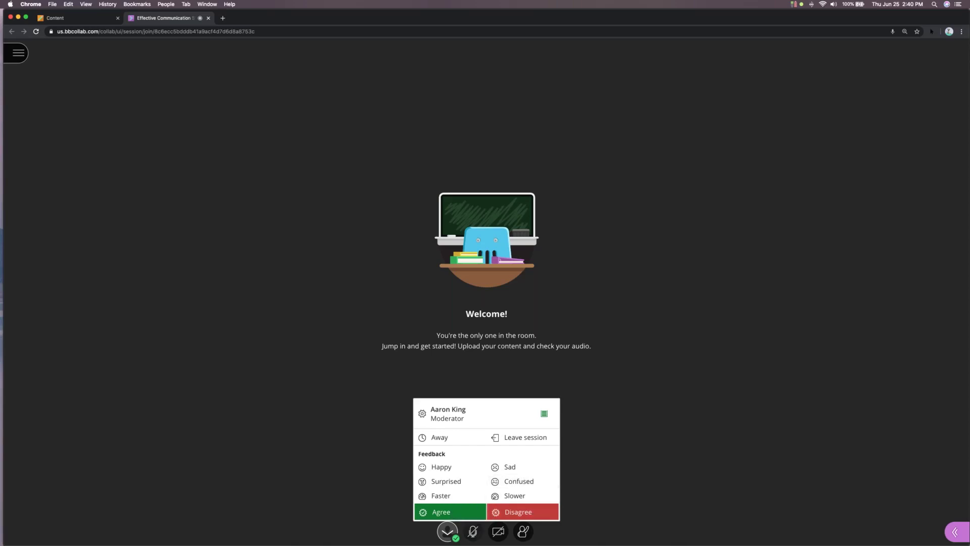
{"action": "left_click", "coordinate": [524, 531]}
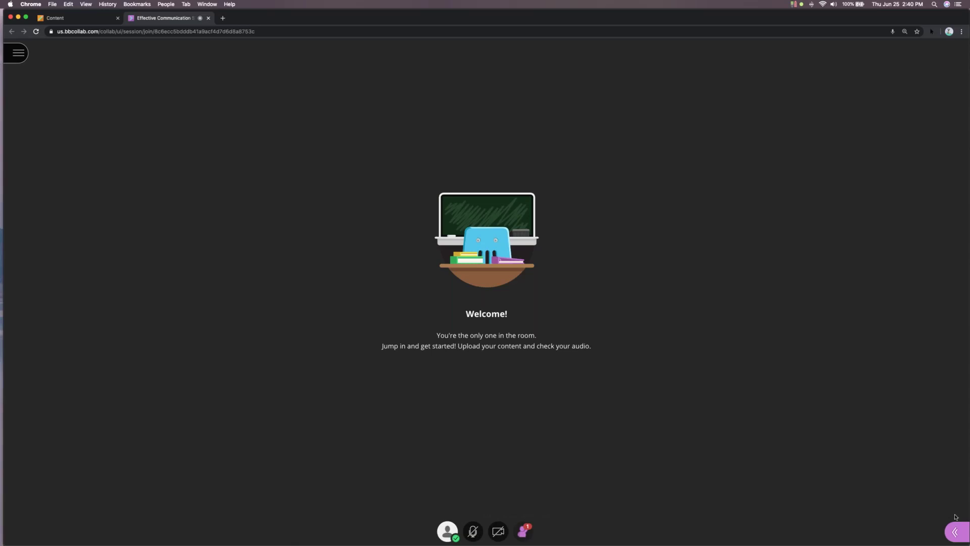
Step: Open the Collaborate panel's chat, view the Everyone channel, and return to the chat list
{"action": "left_click", "coordinate": [955, 530]}
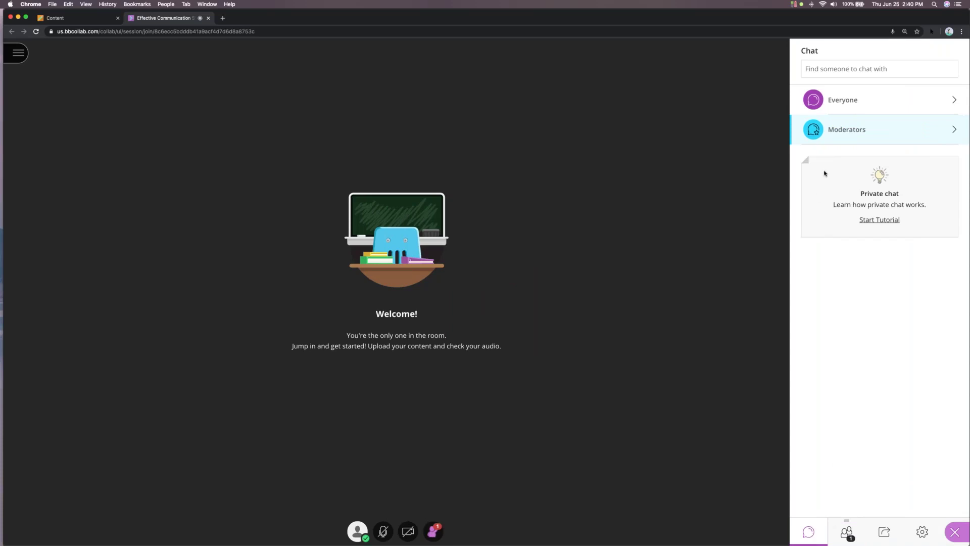
{"action": "left_click", "coordinate": [897, 102]}
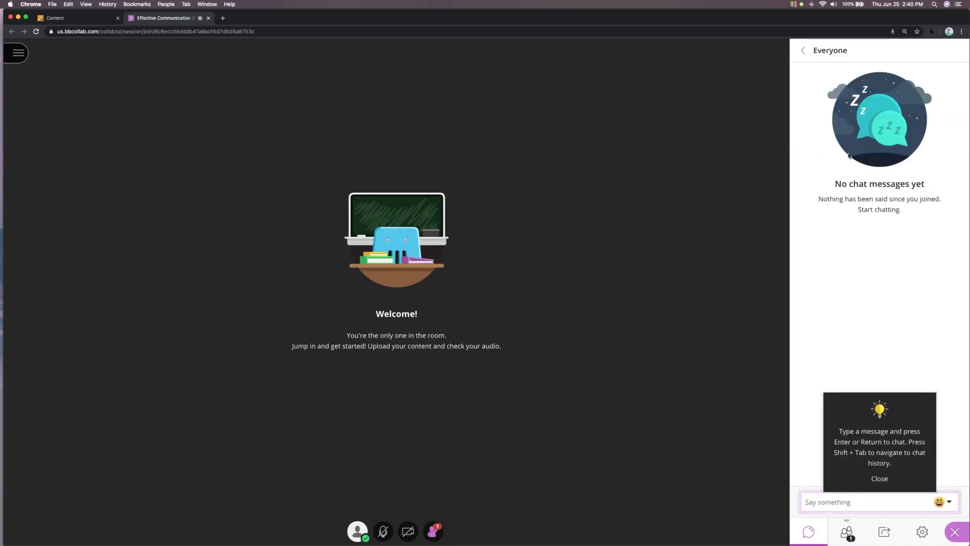
{"action": "left_click", "coordinate": [803, 51]}
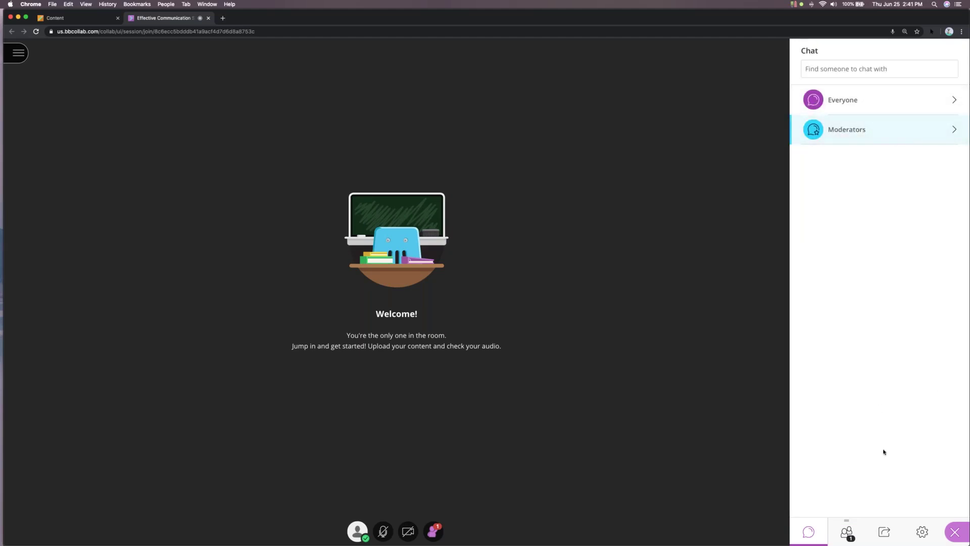
Step: Share a blank whiteboard and draw a freehand blue pencil line across its middle
{"action": "left_click", "coordinate": [885, 531]}
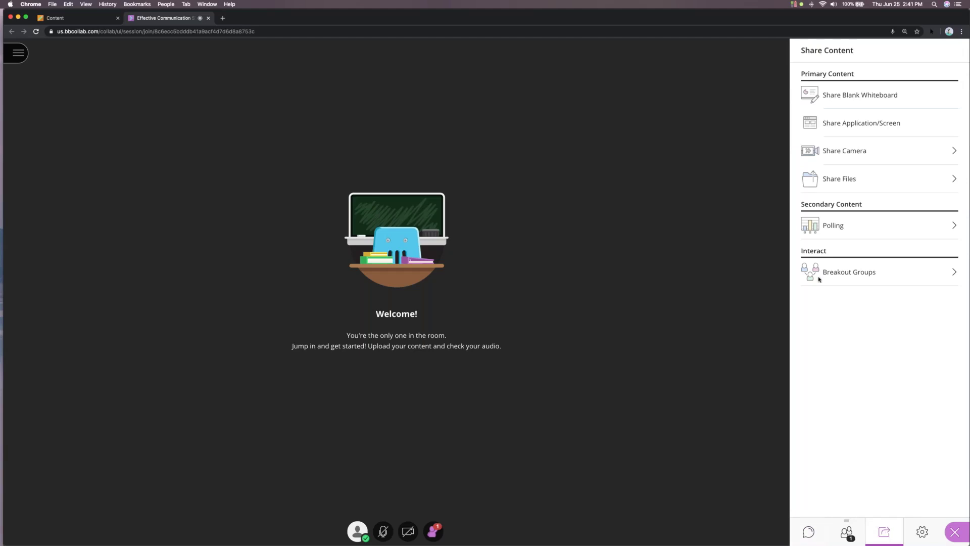
{"action": "left_click", "coordinate": [843, 101]}
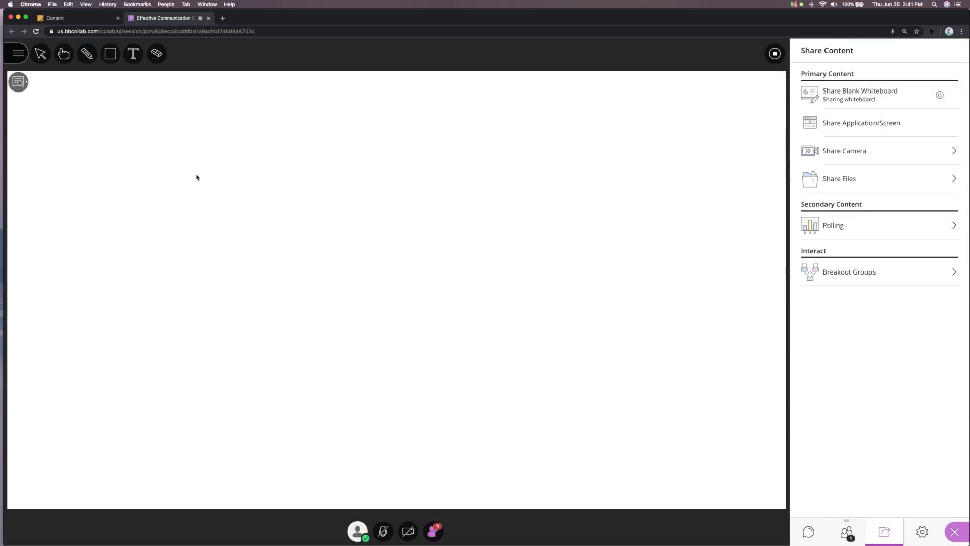
{"action": "left_click", "coordinate": [87, 53]}
{"action": "mouse_move", "coordinate": [265, 173]}
{"action": "left_mouse_down"}
{"action": "mouse_move", "coordinate": [486, 251]}
{"action": "mouse_move", "coordinate": [477, 348]}
{"action": "mouse_move", "coordinate": [470, 336]}
{"action": "left_mouse_up"}
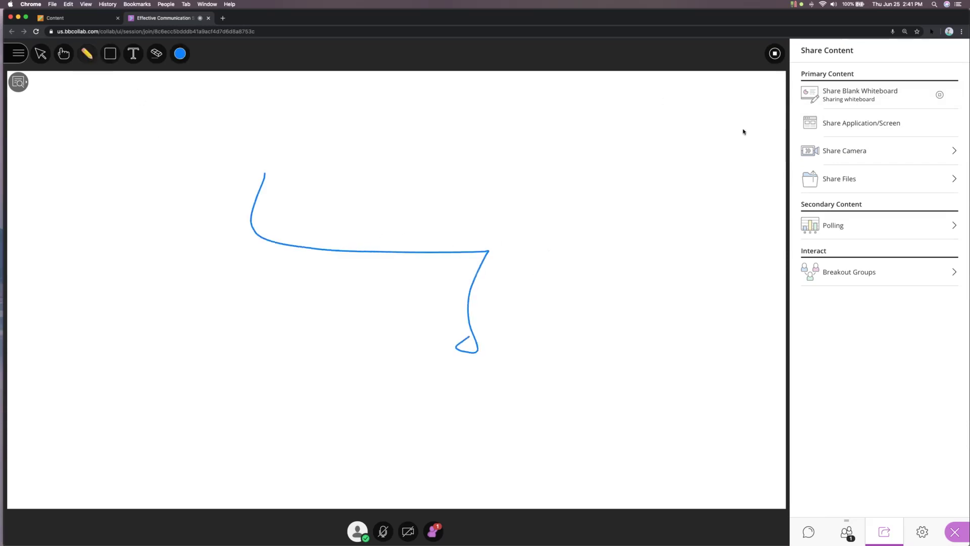
Step: Review the sources for sharing an application or screen, including Chrome tabs, and cancel without sharing
{"action": "left_click", "coordinate": [851, 123]}
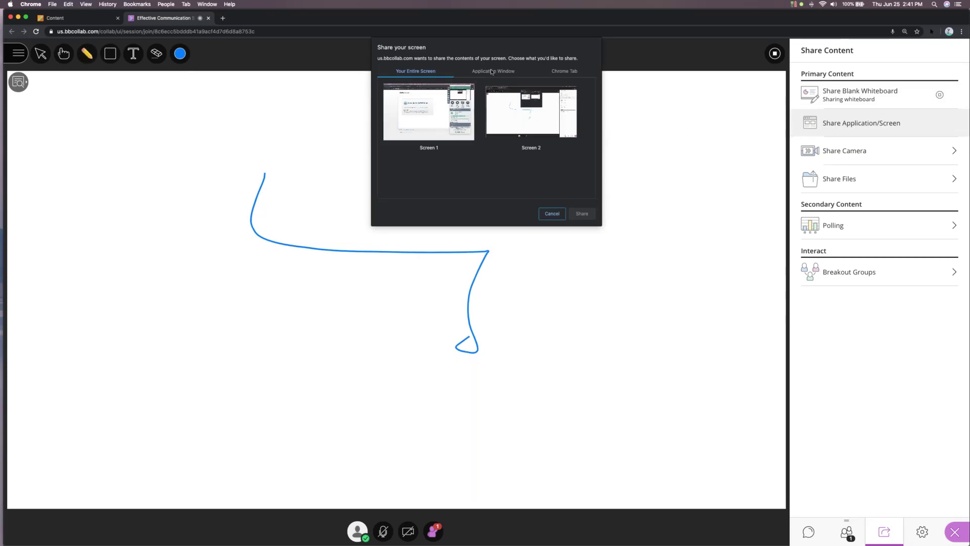
{"action": "left_click", "coordinate": [566, 73]}
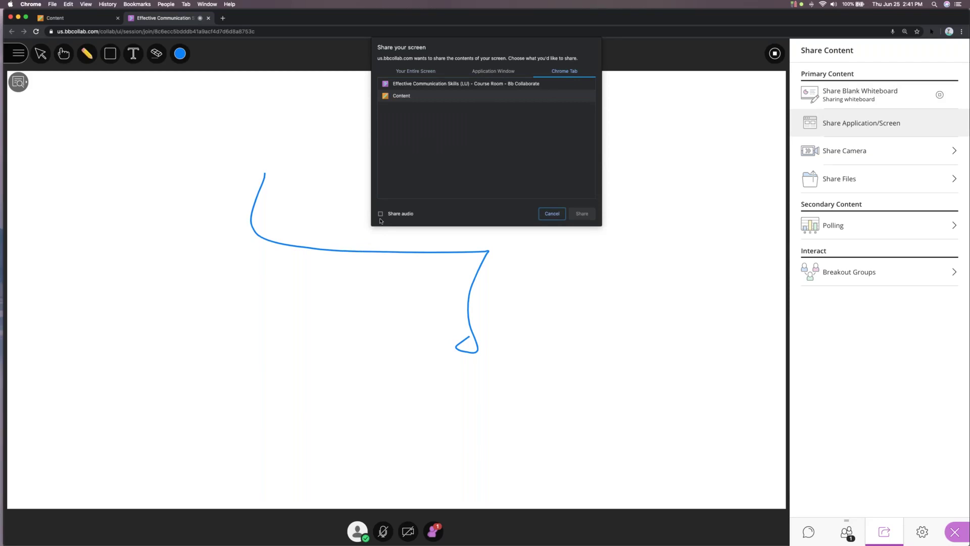
{"action": "left_click", "coordinate": [552, 215]}
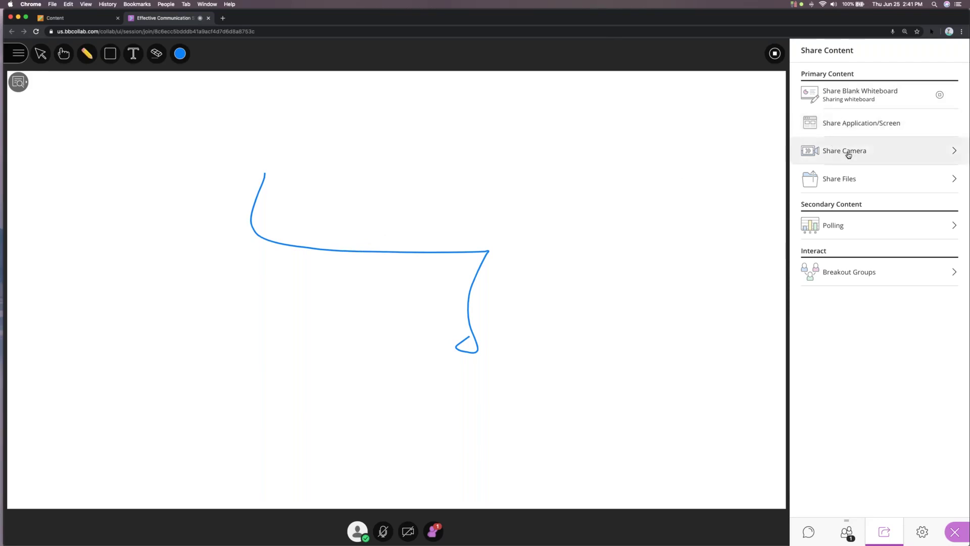
Step: Share the Display iSight camera in the content presentation area, and stop sharing it
{"action": "left_click", "coordinate": [848, 155]}
{"action": "left_click", "coordinate": [834, 83]}
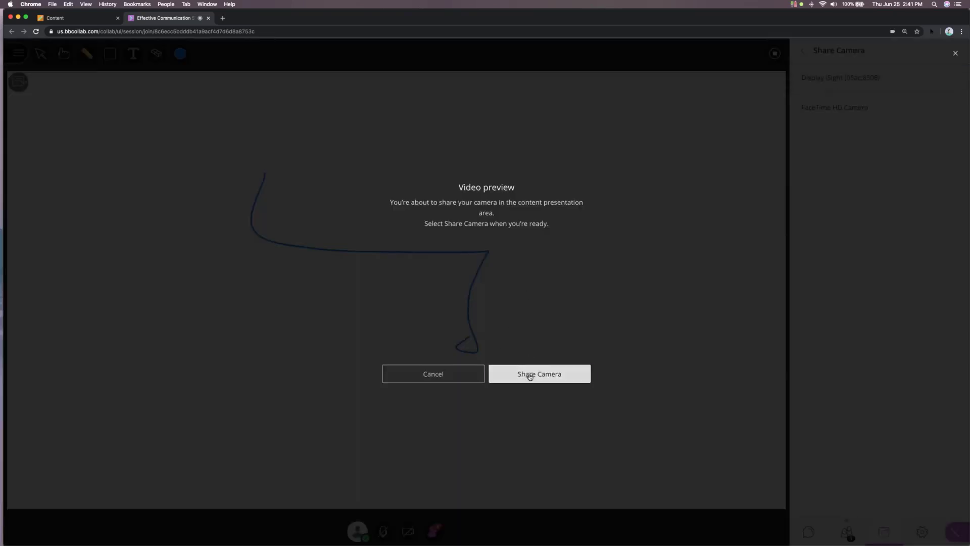
{"action": "left_click", "coordinate": [528, 372]}
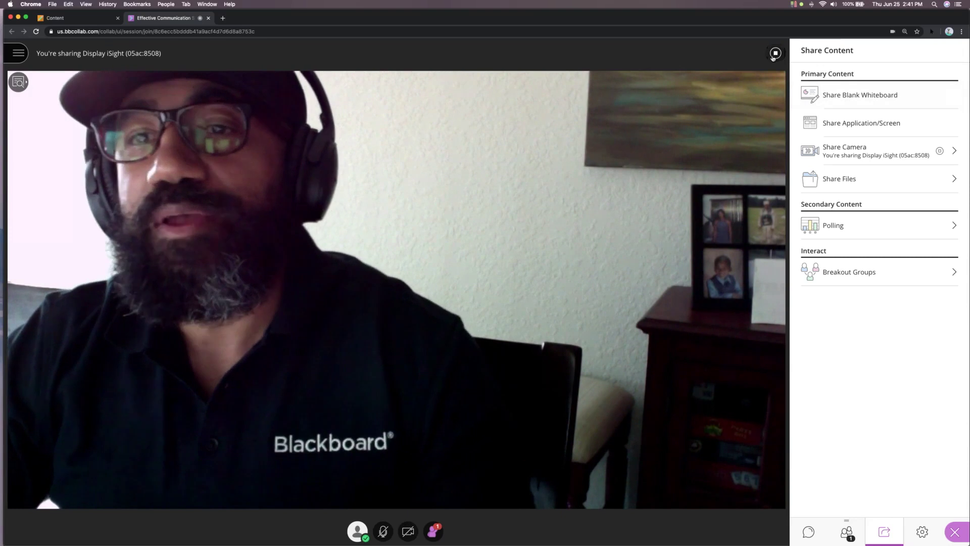
{"action": "left_click", "coordinate": [850, 149]}
Step: Share USBotanicalGarden1.pdf from the main room files, starting with its first slide
{"action": "left_click", "coordinate": [849, 185]}
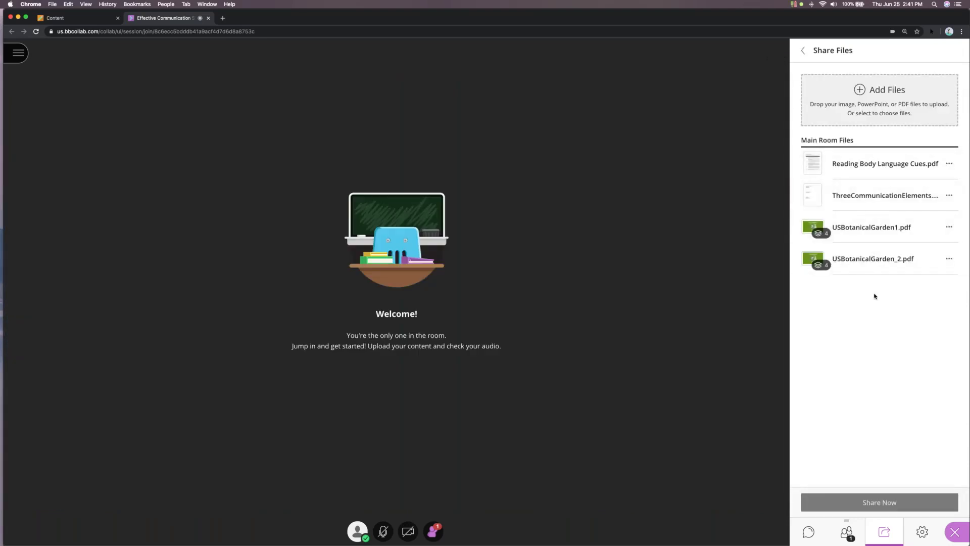
{"action": "left_click", "coordinate": [875, 230]}
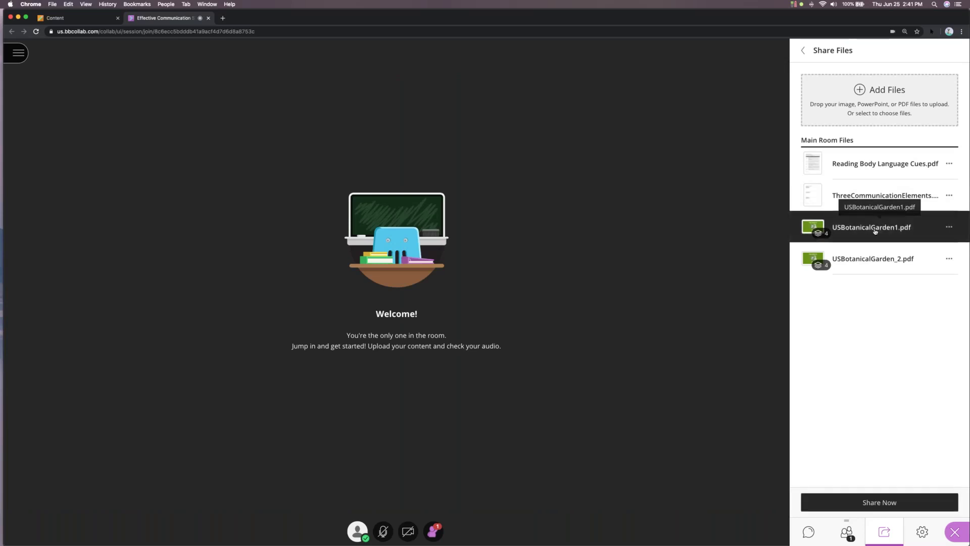
{"action": "double_click", "coordinate": [880, 232]}
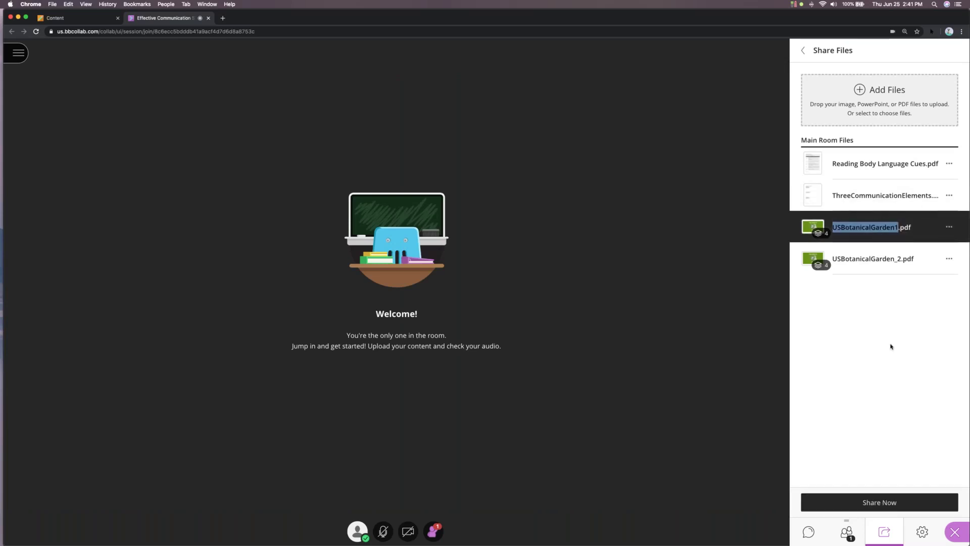
{"action": "left_click", "coordinate": [877, 502]}
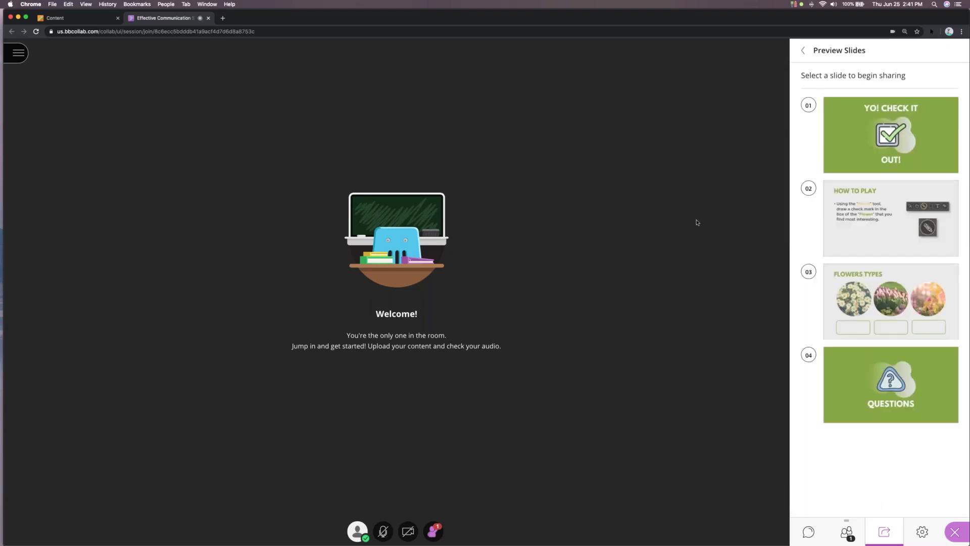
{"action": "left_click", "coordinate": [877, 130]}
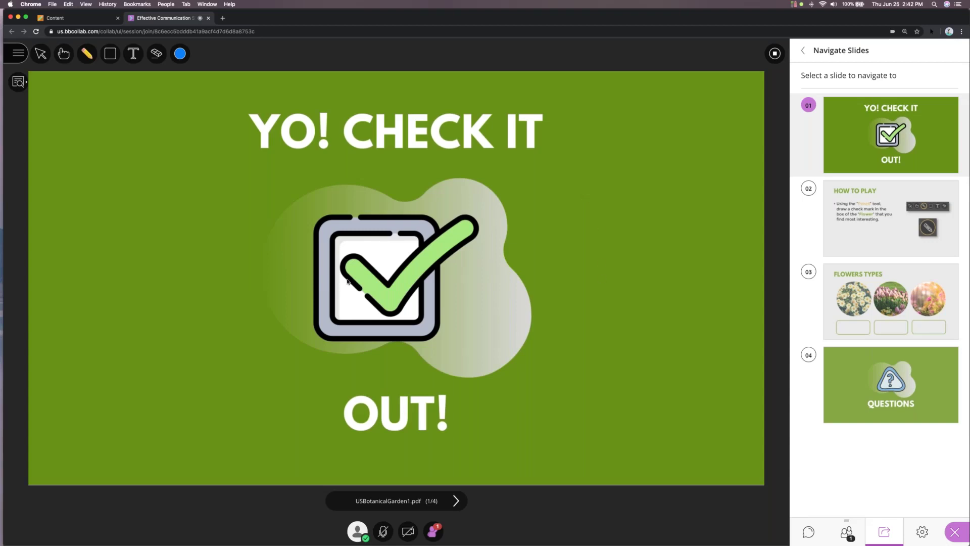
Step: Advance to the Flowers Types slide and add a first name as text in the boxes under the first two flower pictures
{"action": "left_click", "coordinate": [456, 501]}
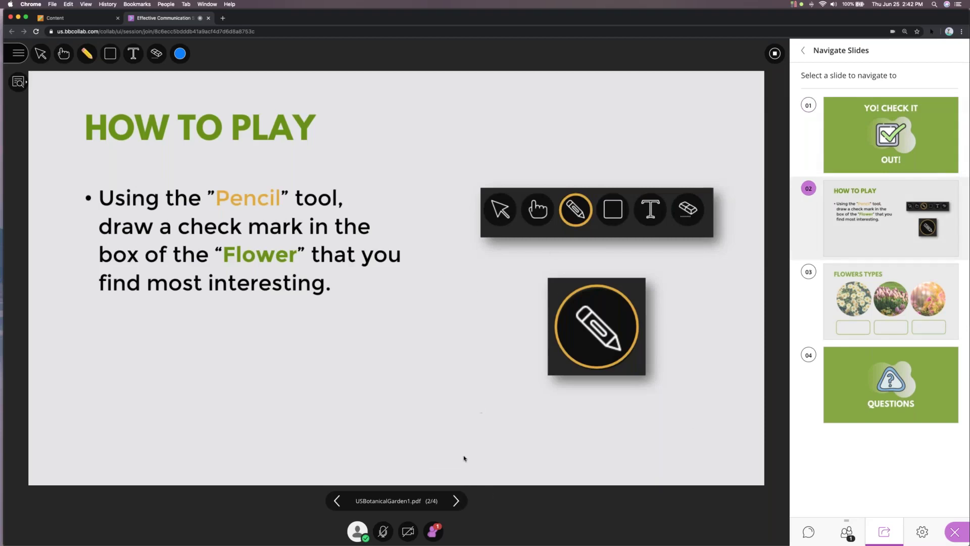
{"action": "left_click", "coordinate": [456, 501]}
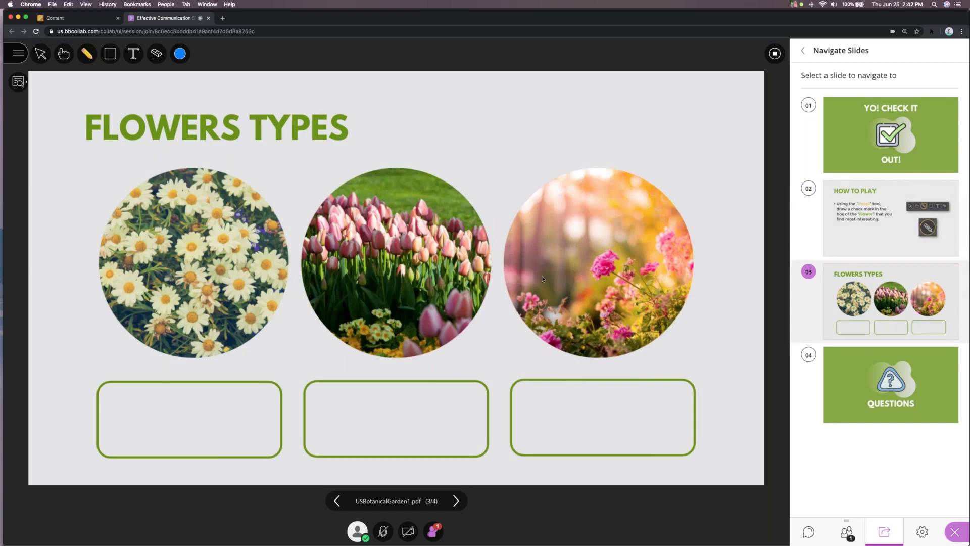
{"action": "left_click", "coordinate": [133, 54]}
{"action": "left_click", "coordinate": [166, 398]}
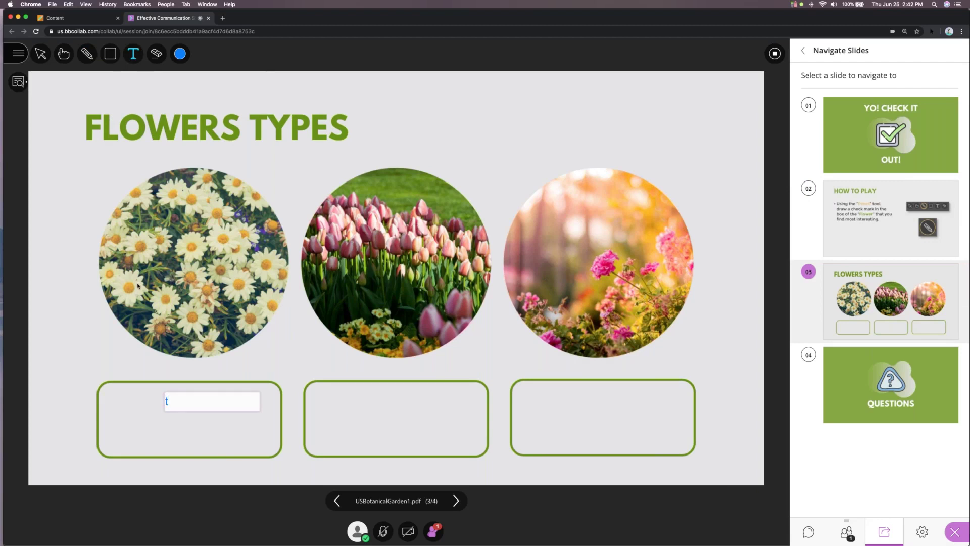
{"action": "type", "text": "Tom"}
{"action": "left_click", "coordinate": [344, 405]}
{"action": "type", "text": "john"}
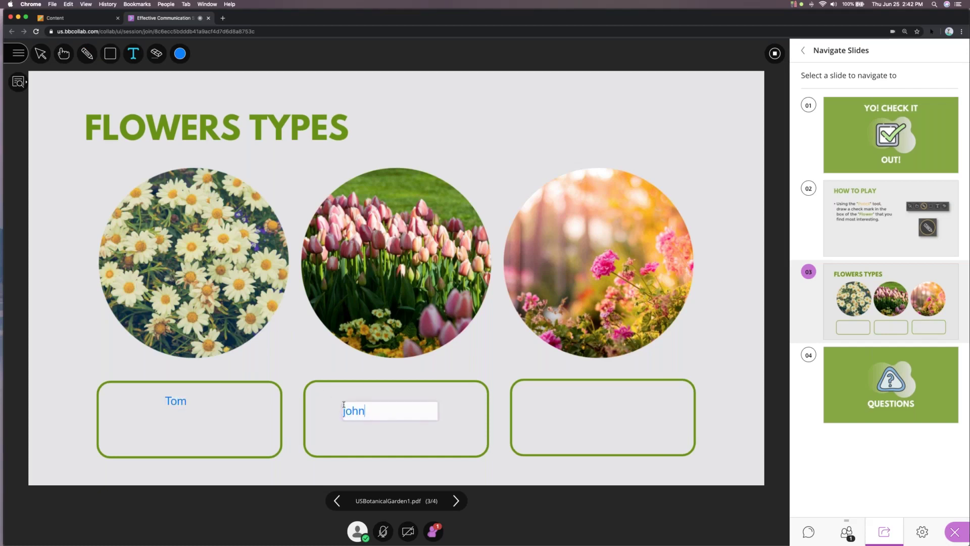
{"action": "left_click", "coordinate": [424, 309]}
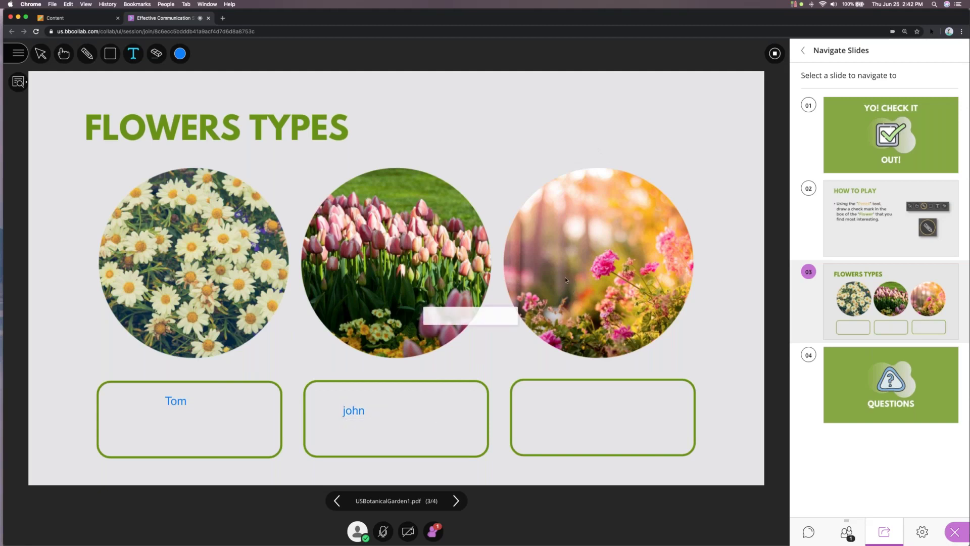
Step: Stop sharing the file and start a multiple-choice poll asking "who is batman" with the choices "n" and "y"
{"action": "mouse_move", "coordinate": [884, 518]}
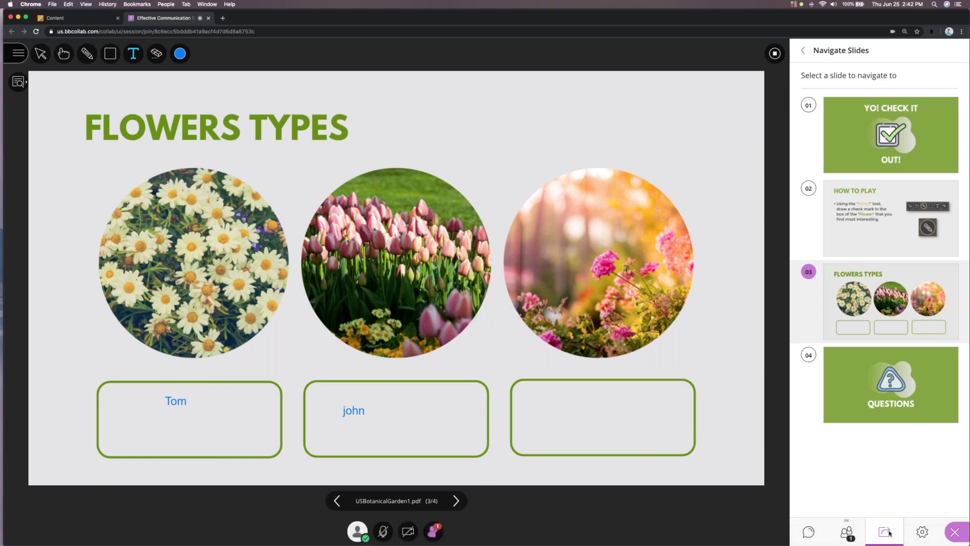
{"action": "left_click", "coordinate": [775, 53]}
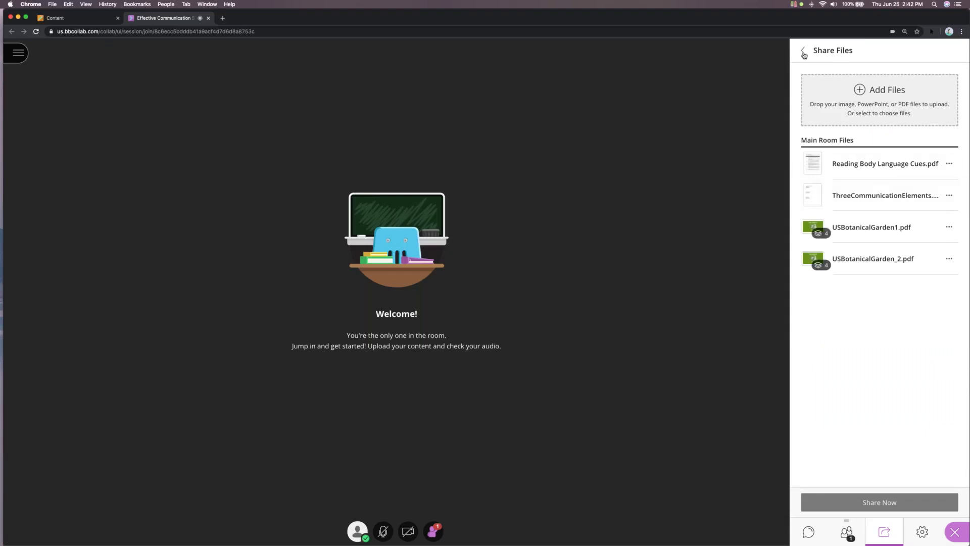
{"action": "left_click", "coordinate": [804, 51]}
{"action": "left_click", "coordinate": [842, 225]}
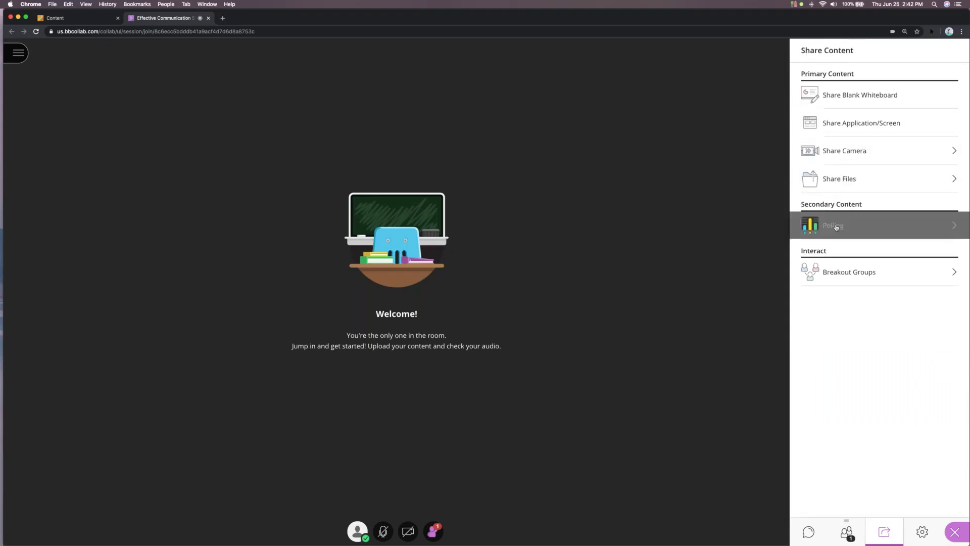
{"action": "left_click", "coordinate": [828, 90]}
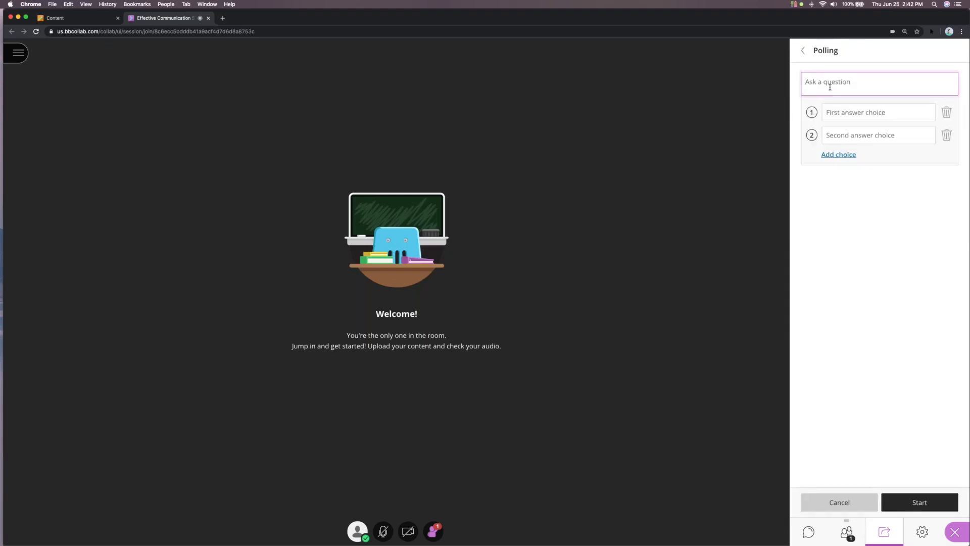
{"action": "type", "text": "who is batman"}
{"action": "left_click", "coordinate": [835, 114]}
{"action": "type", "text": "n"}
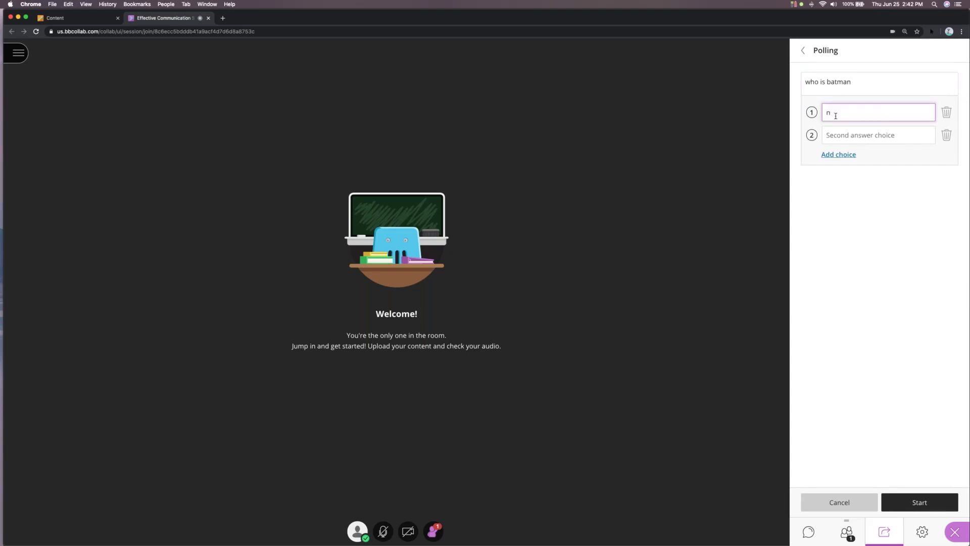
{"action": "left_click", "coordinate": [842, 138]}
{"action": "type", "text": "d"}
{"action": "left_click", "coordinate": [927, 500]}
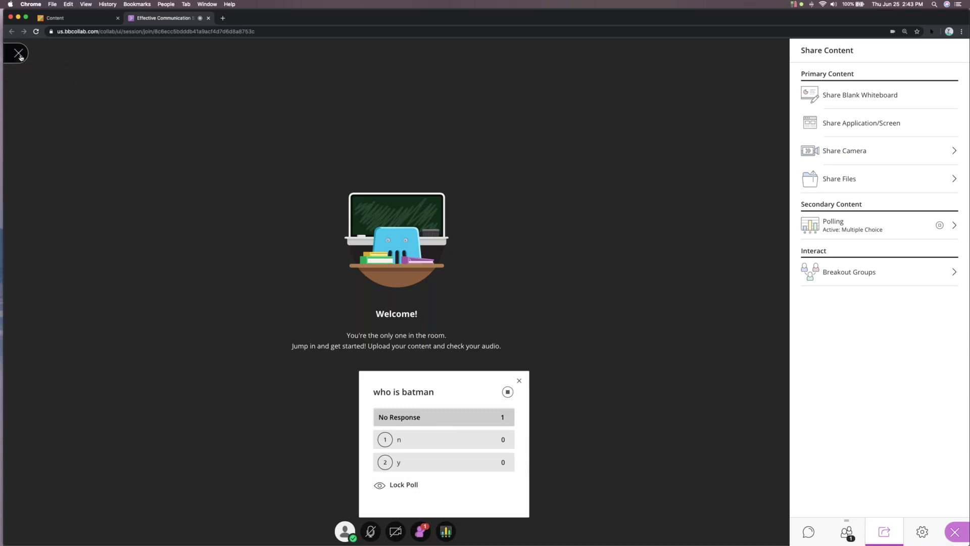
Step: Review the session menu and the breakout group assignment options, and close the Collaborate session's browser tab
{"action": "left_click", "coordinate": [19, 52]}
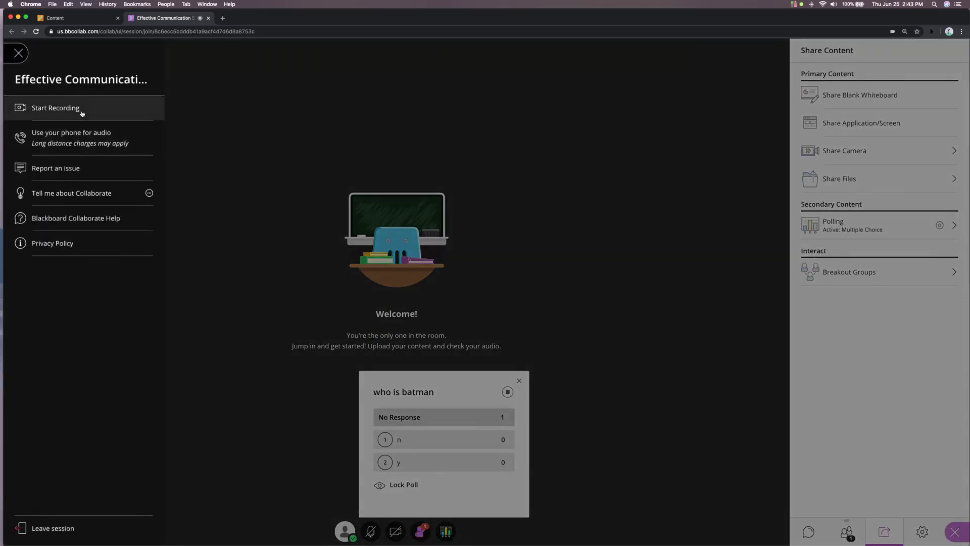
{"action": "left_click", "coordinate": [19, 53]}
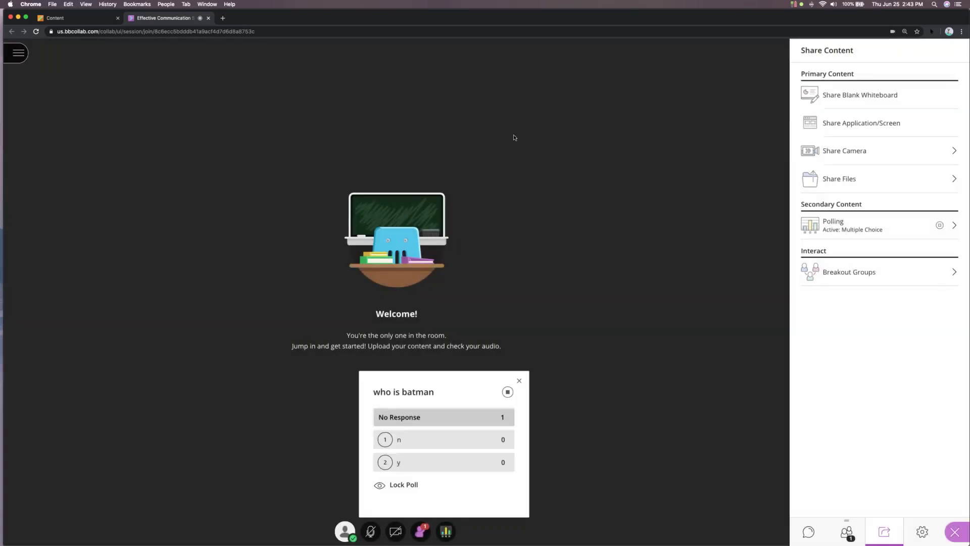
{"action": "left_click", "coordinate": [846, 275]}
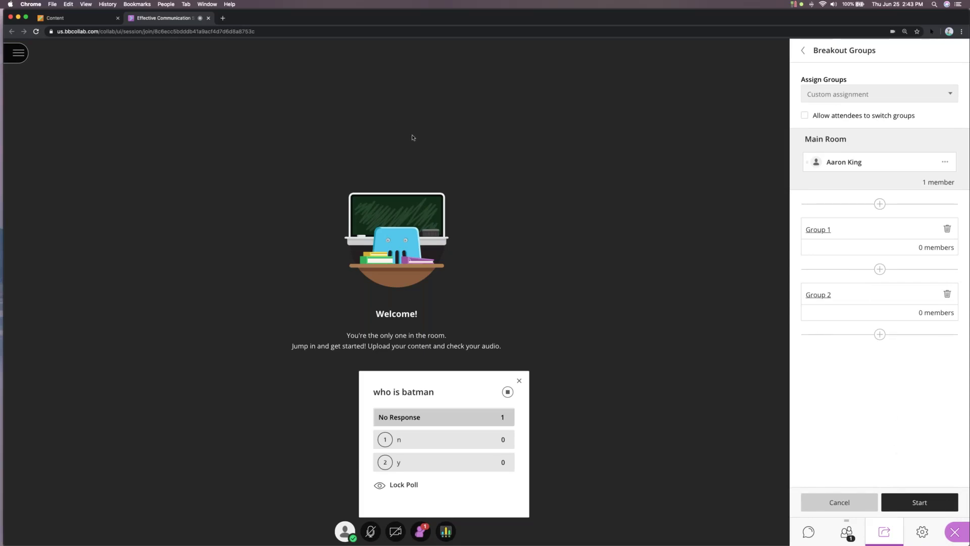
{"action": "left_click", "coordinate": [208, 18]}
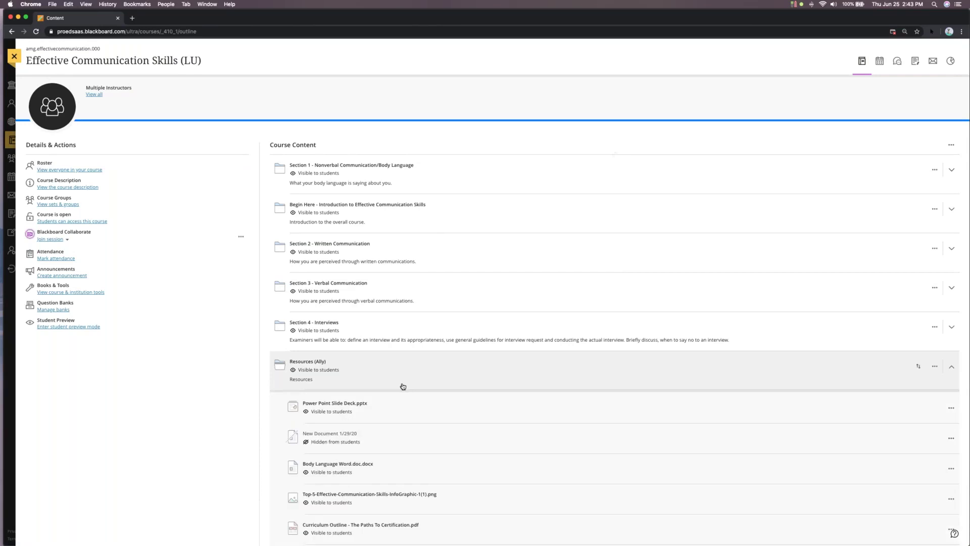
Step: Open the accessibility report of Power Point Slide Deck.pptx in the Resources (Ally) folder and read what missing image descriptions mean
{"action": "scroll", "coordinate": [399, 383], "scroll_direction": "down", "scroll_amount": 3}
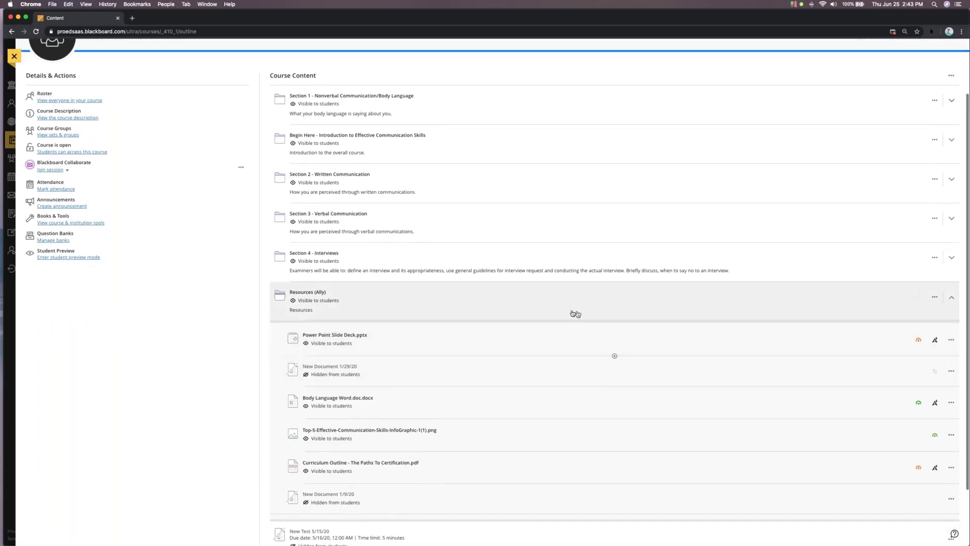
{"action": "scroll", "coordinate": [571, 313], "scroll_direction": "down", "scroll_amount": 2}
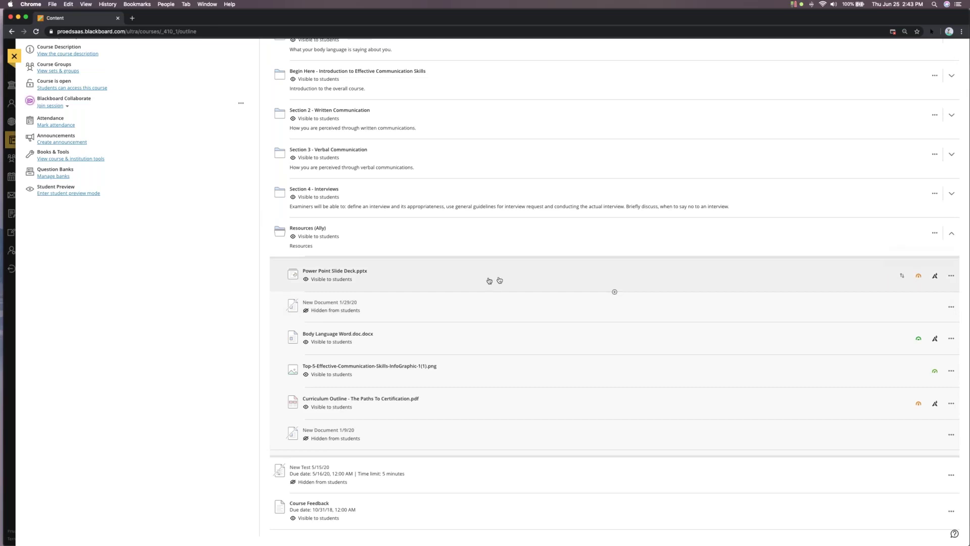
{"action": "left_click", "coordinate": [919, 278]}
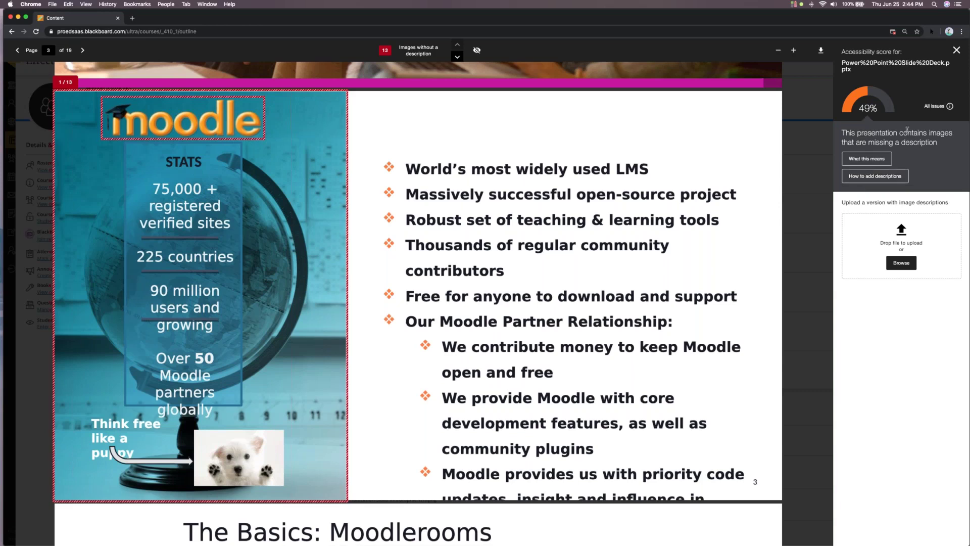
{"action": "left_click", "coordinate": [867, 159]}
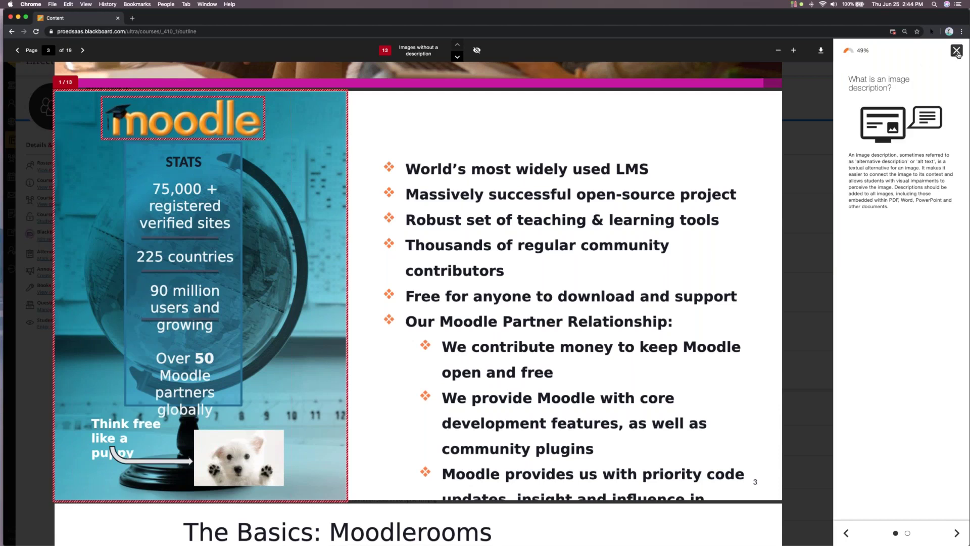
{"action": "left_click", "coordinate": [957, 52]}
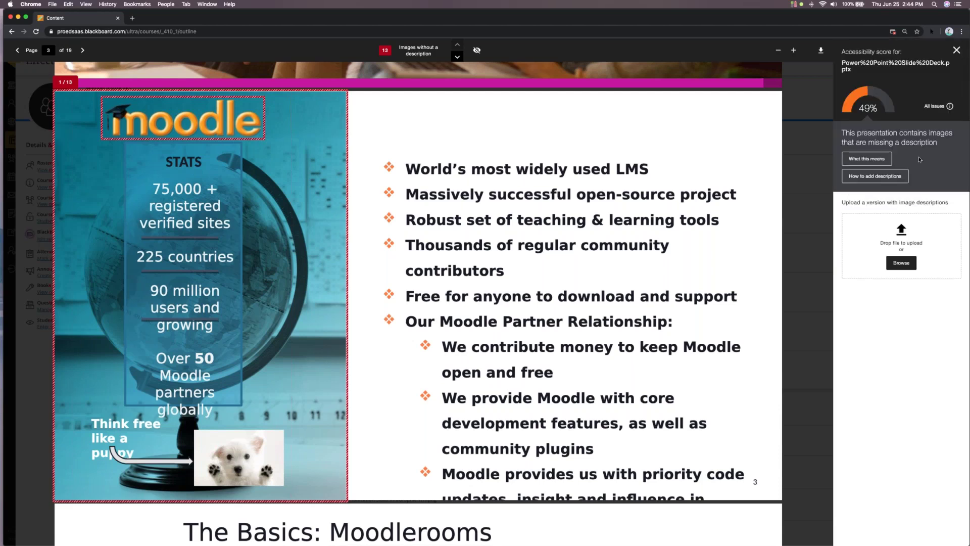
Step: View the guidance on adding image descriptions, look over the flagged slide images, and close the presentation's accessibility report
{"action": "left_click", "coordinate": [883, 182]}
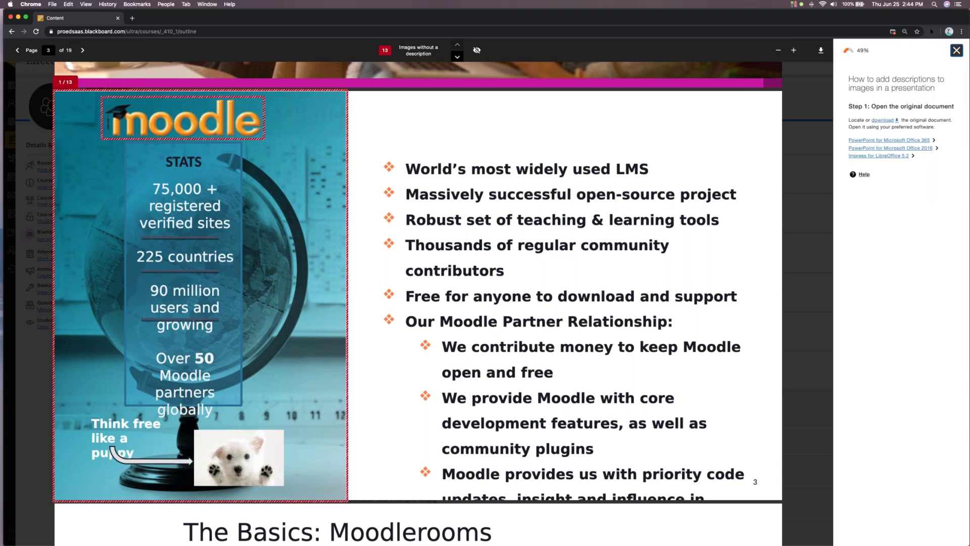
{"action": "left_click", "coordinate": [957, 51]}
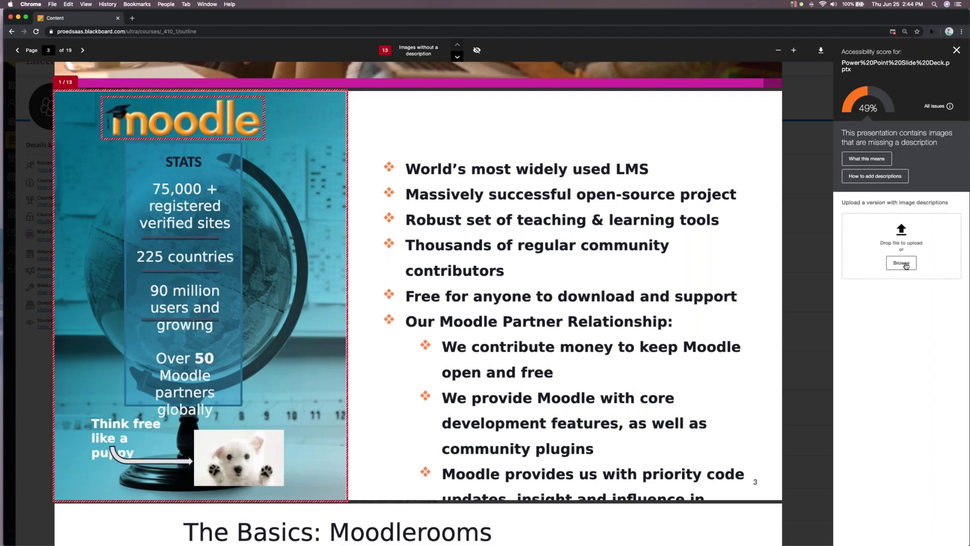
{"action": "scroll", "coordinate": [759, 288], "scroll_direction": "down", "scroll_amount": 10}
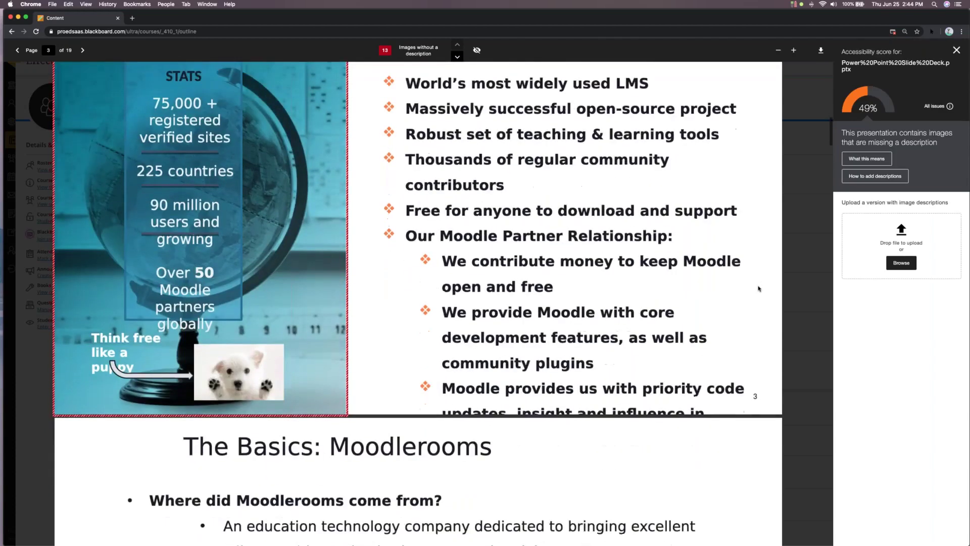
{"action": "scroll", "coordinate": [758, 289], "scroll_direction": "up", "scroll_amount": 10}
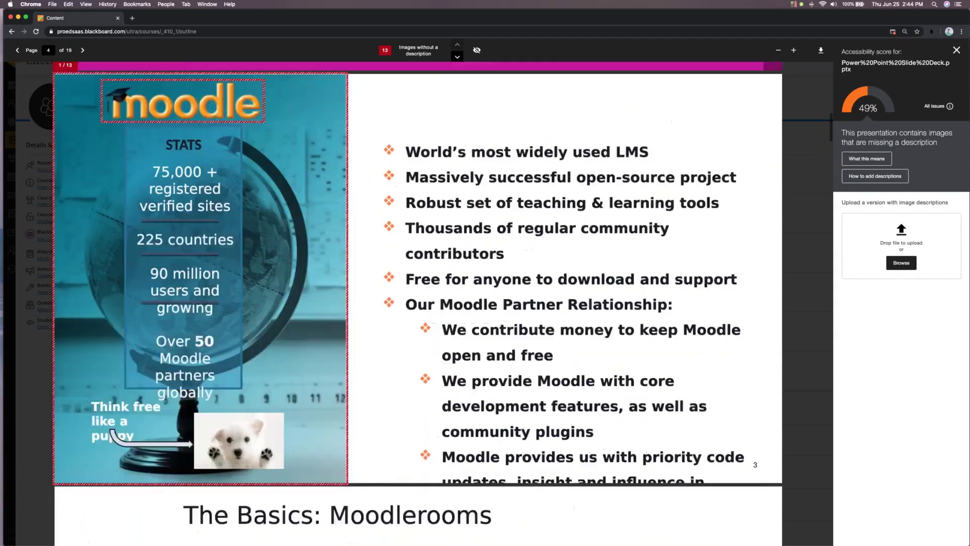
{"action": "left_click", "coordinate": [956, 51]}
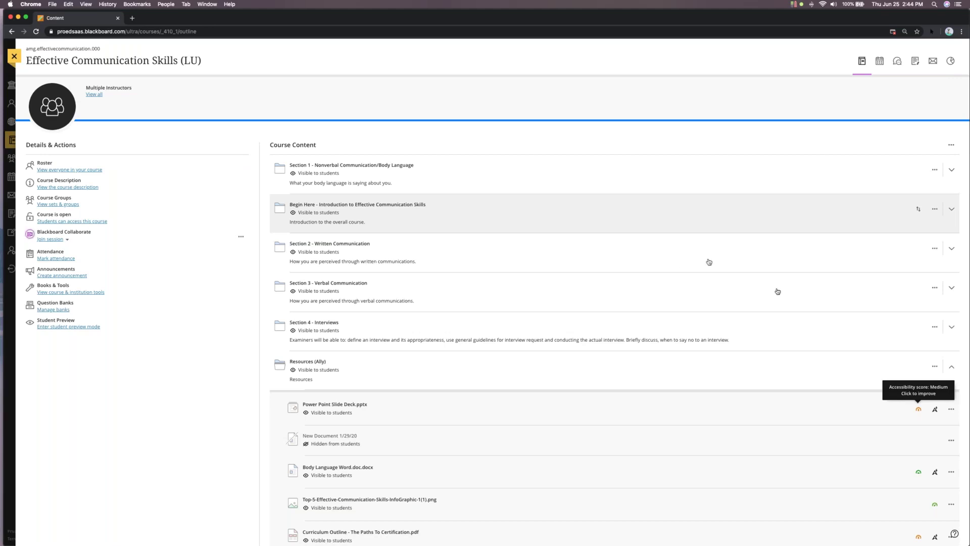
Step: Review the accessibility report of Body Language Word.doc.docx in the Resources (Ally) folder and close it
{"action": "scroll", "coordinate": [583, 385], "scroll_direction": "down", "scroll_amount": 3}
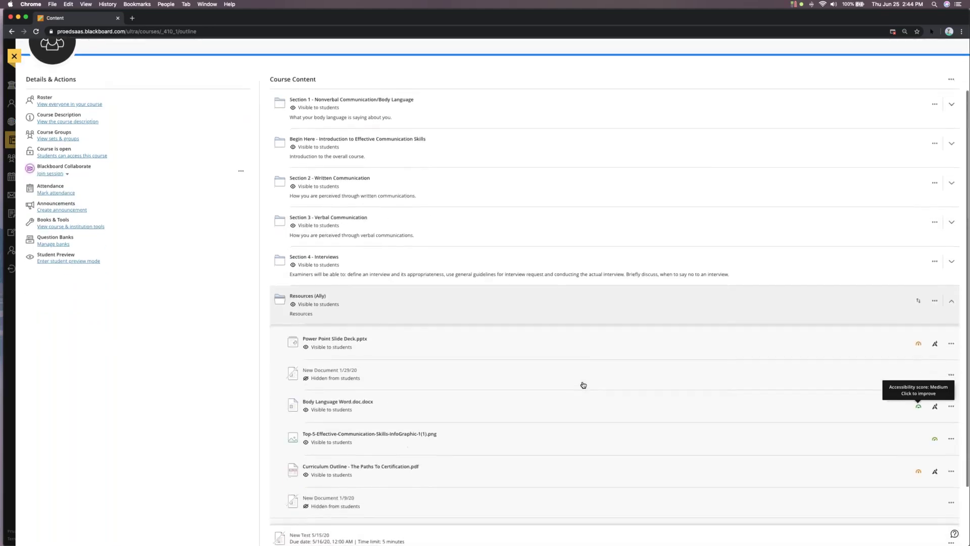
{"action": "scroll", "coordinate": [583, 385], "scroll_direction": "down", "scroll_amount": 2}
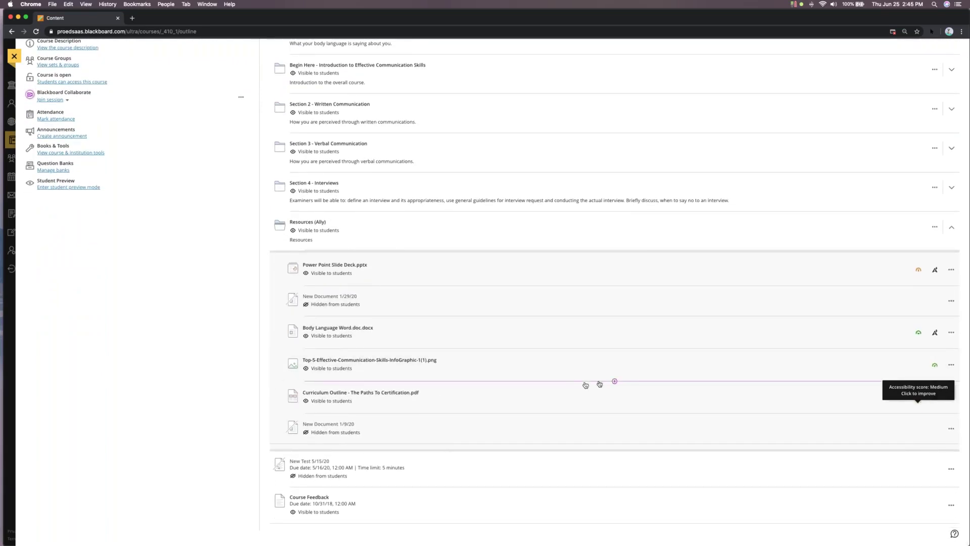
{"action": "left_click", "coordinate": [918, 332]}
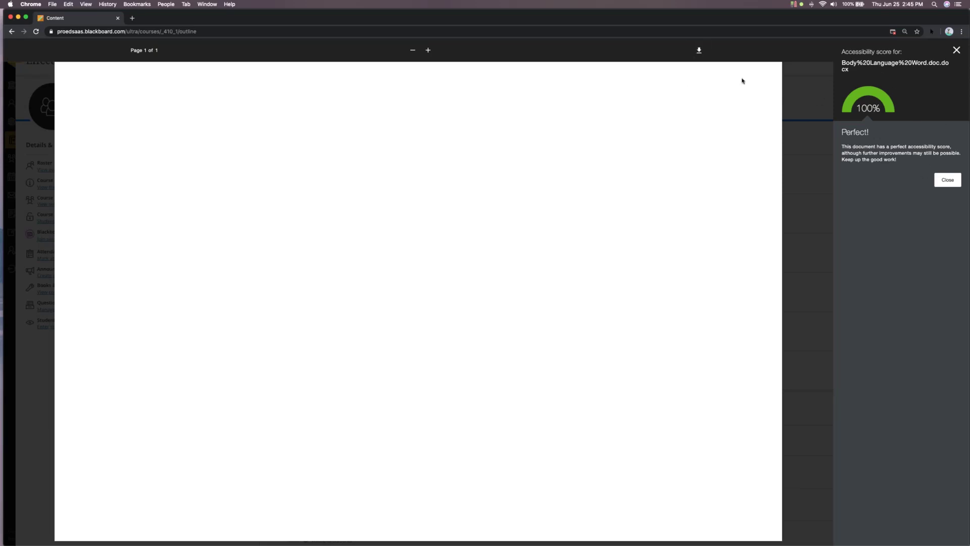
{"action": "left_click", "coordinate": [957, 50]}
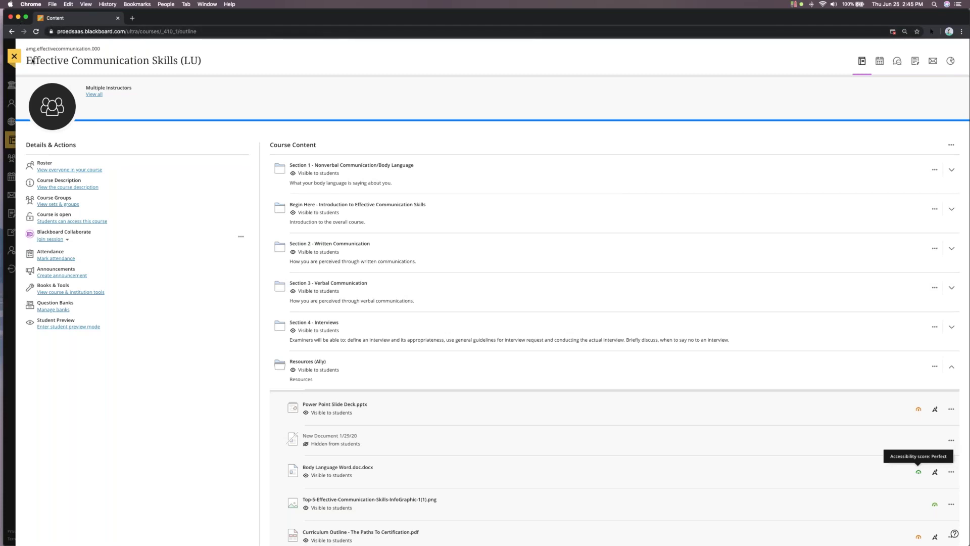
Step: Minimize the browser, play the PowerPoint slide show from the current Demonstration slide, and advance to the Next Steps slide
{"action": "left_click", "coordinate": [17, 19]}
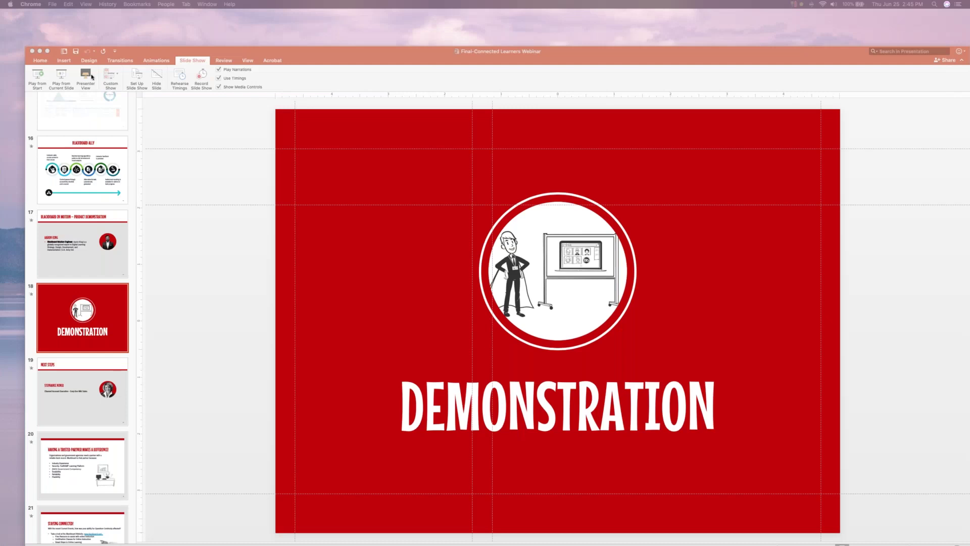
{"action": "left_click", "coordinate": [63, 76]}
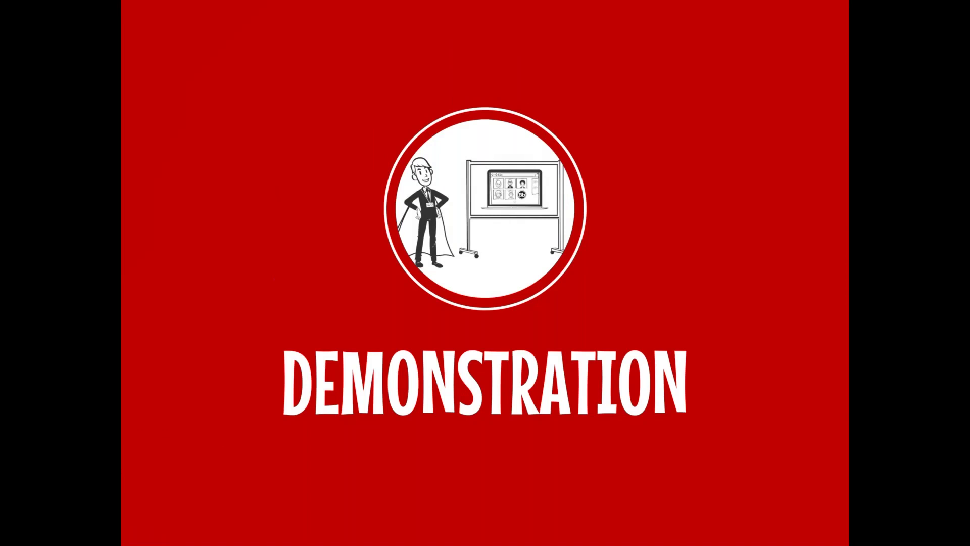
{"action": "key", "text": "Right"}
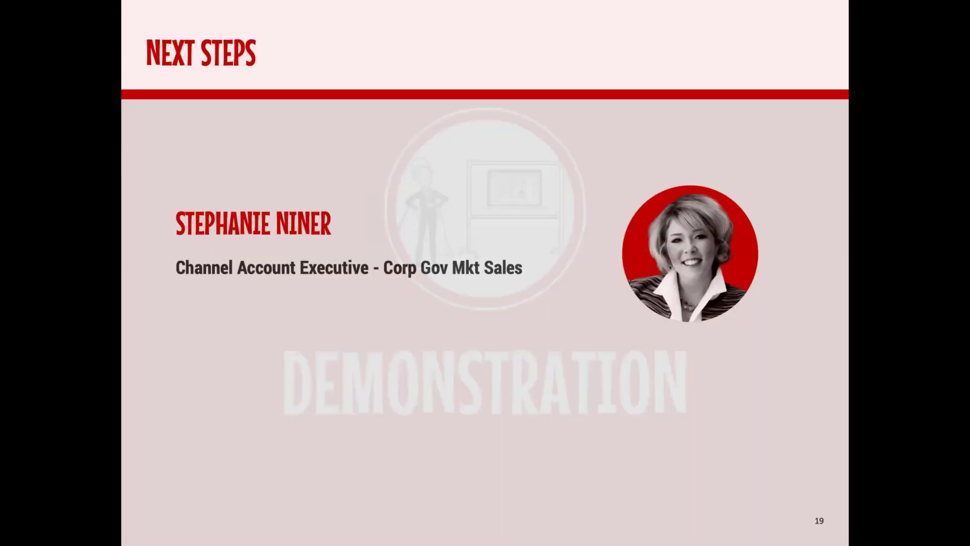